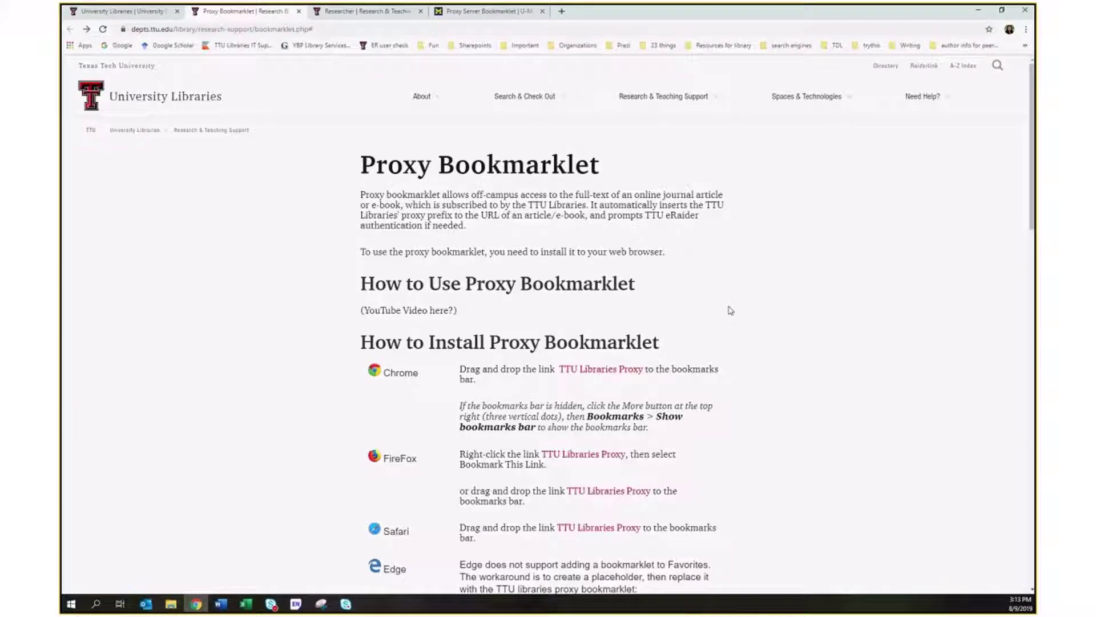
Drag the TTU Libraries Proxy link onto Chrome's bookmarks bar.
scroll(827, 379, down, 1)
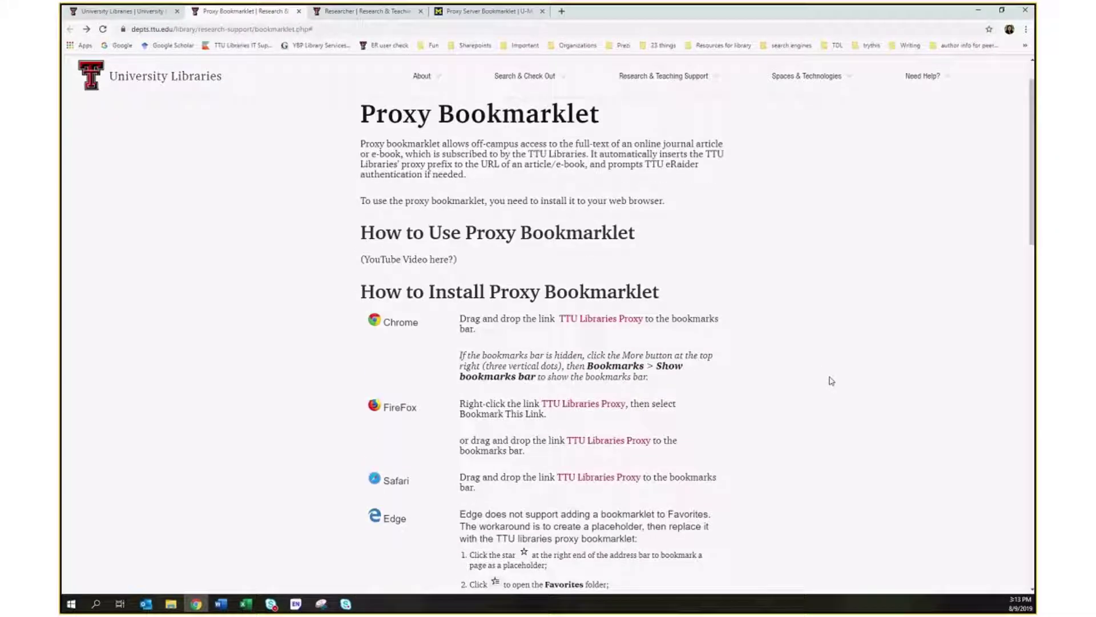
scroll(831, 381, down, 1)
scroll(832, 381, up, 2)
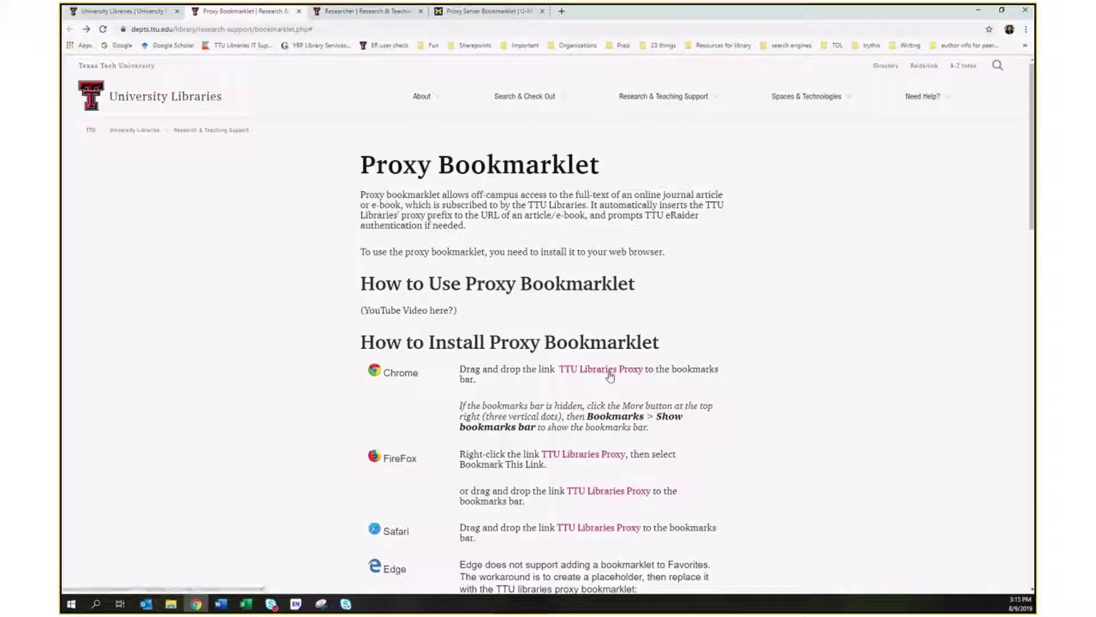
mouse_move(610, 376)
mouse_down()
mouse_move(605, 256)
mouse_move(547, 94)
mouse_move(415, 50)
mouse_up()
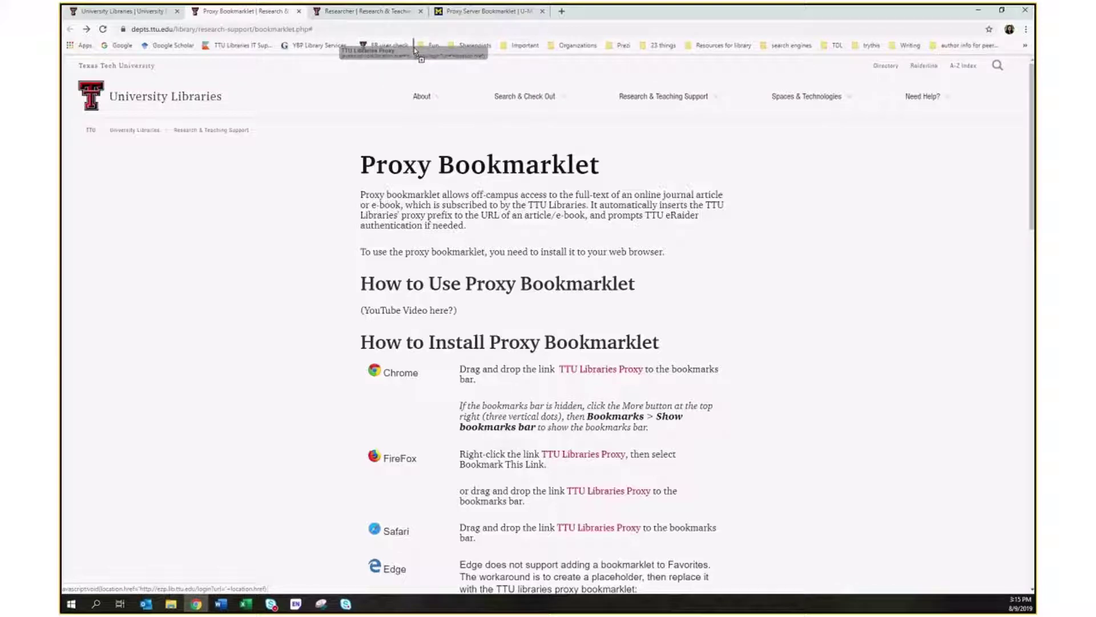
drag(415, 51, 415, 50)
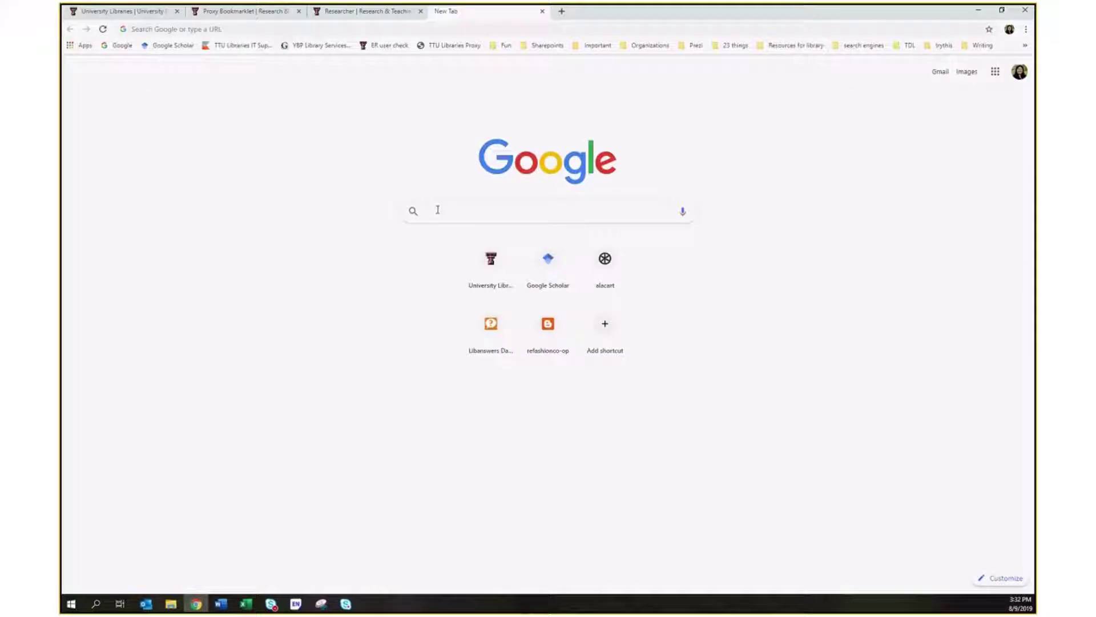
Search Google for 'research fine motor skills' and go to the second page of results.
text(resear)
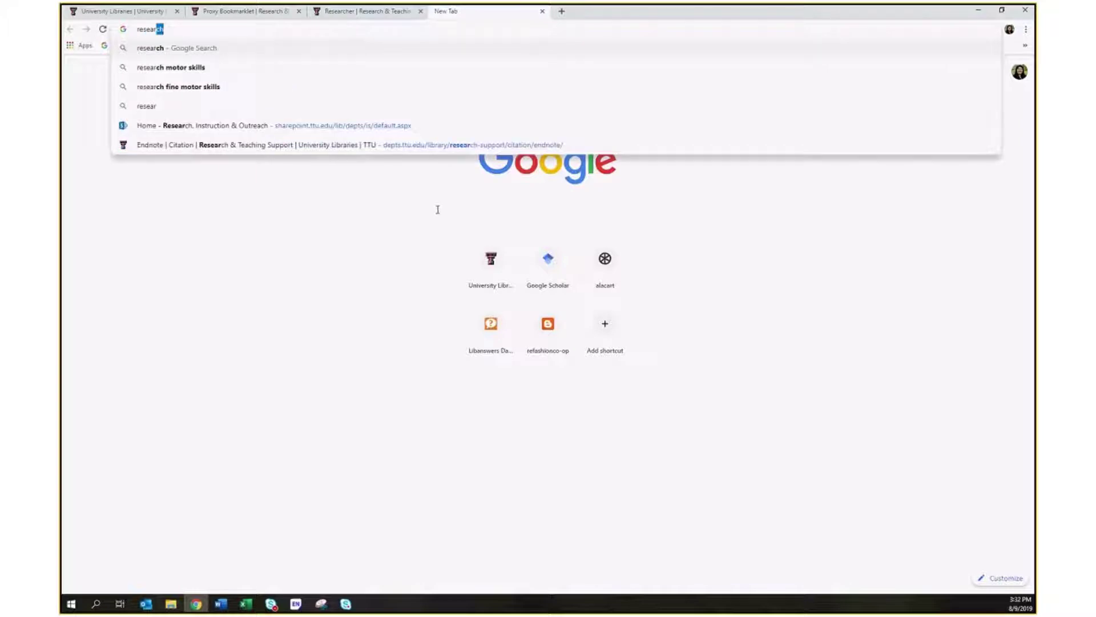
text(ch fine m)
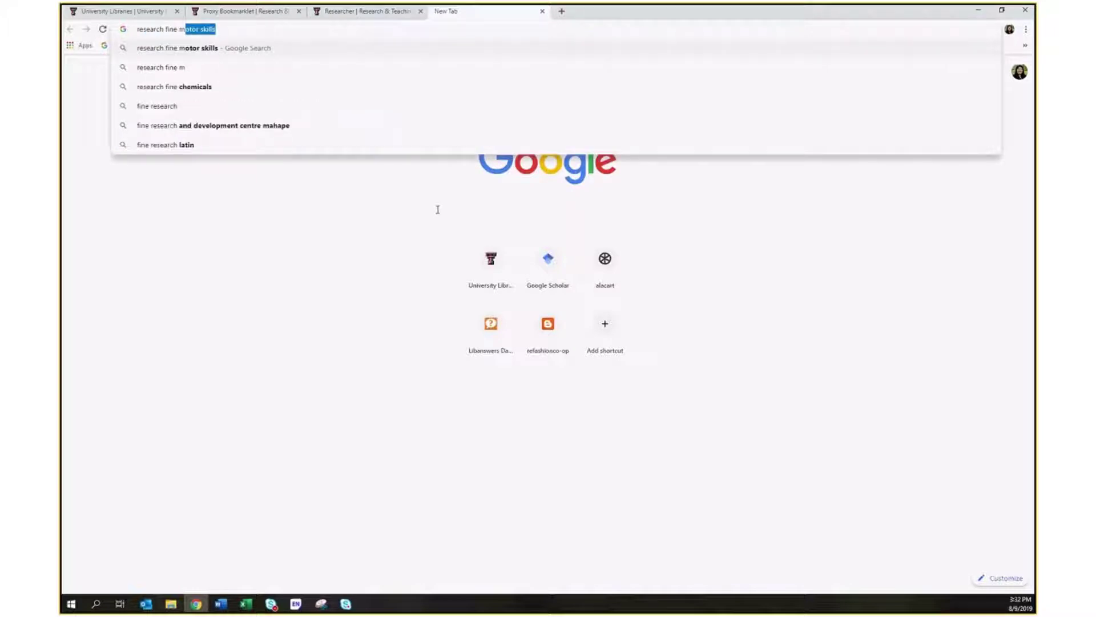
text(otor skills)
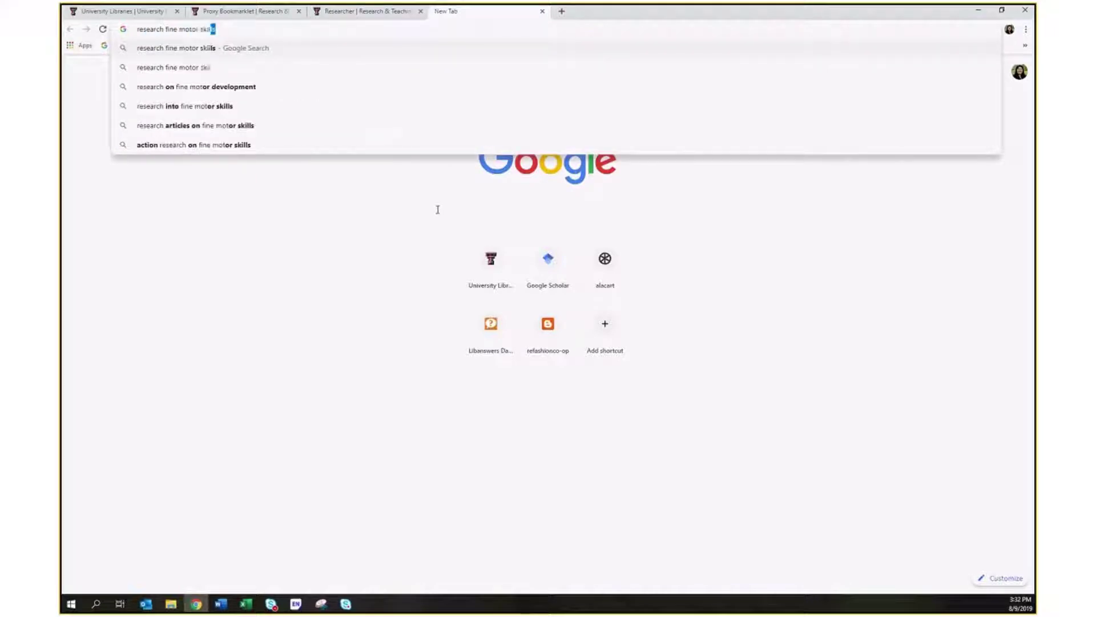
key(Return)
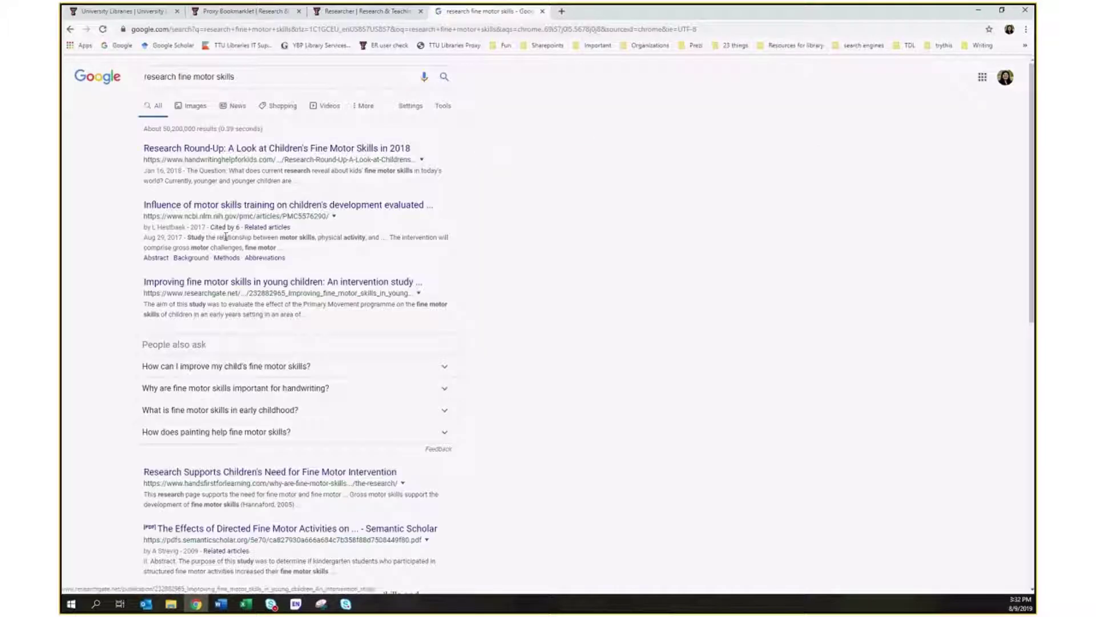
scroll(294, 443, down, 1)
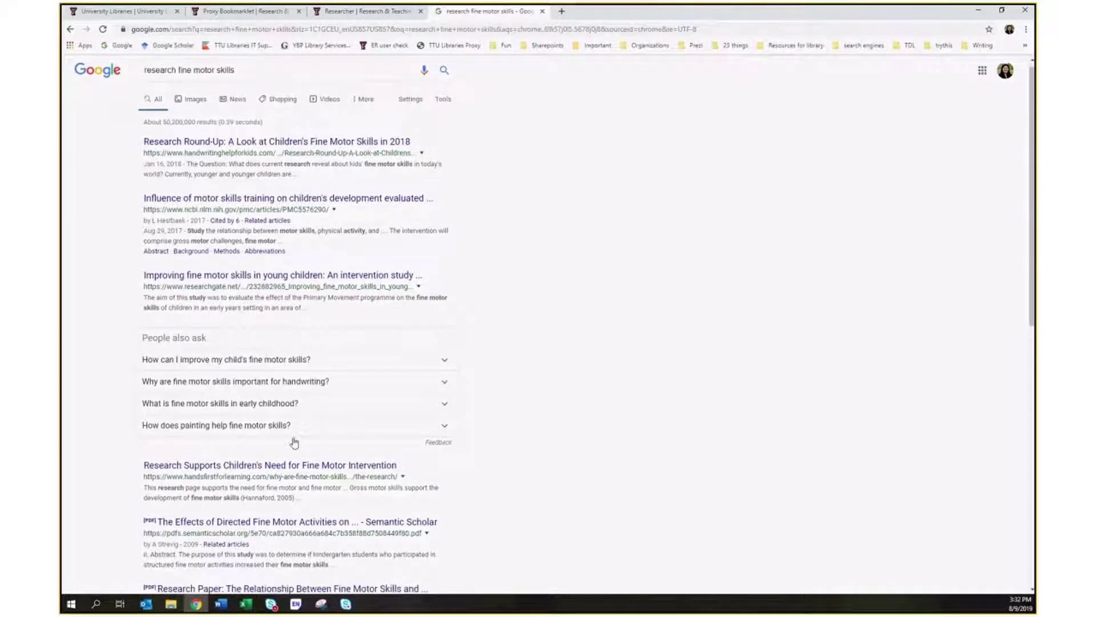
scroll(294, 442, down, 2)
scroll(294, 443, down, 3)
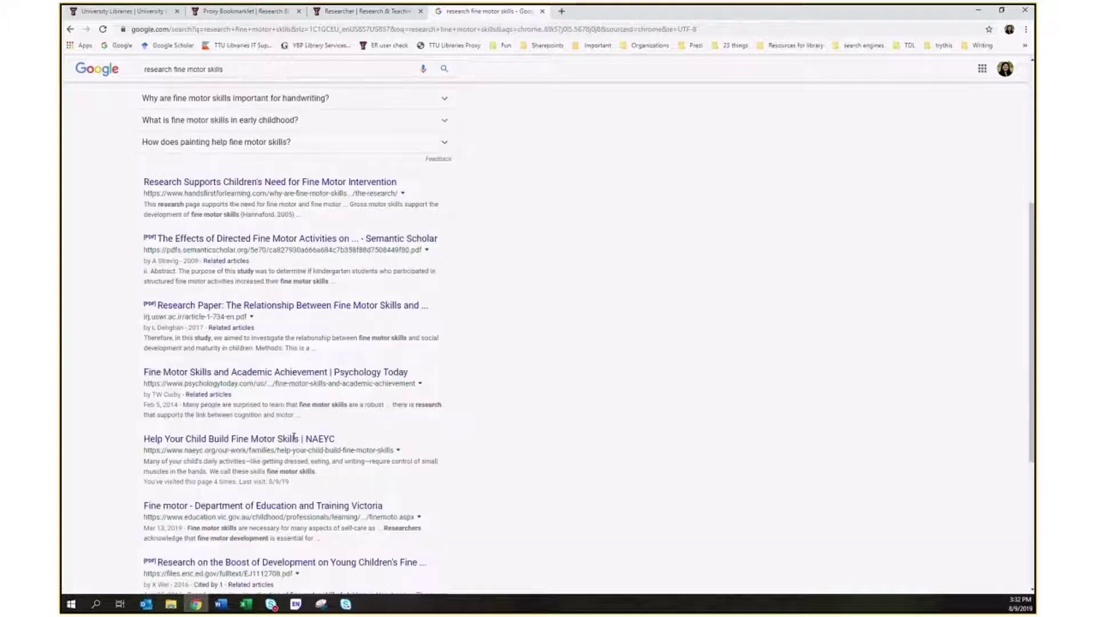
scroll(294, 437, down, 1)
scroll(294, 442, down, 1)
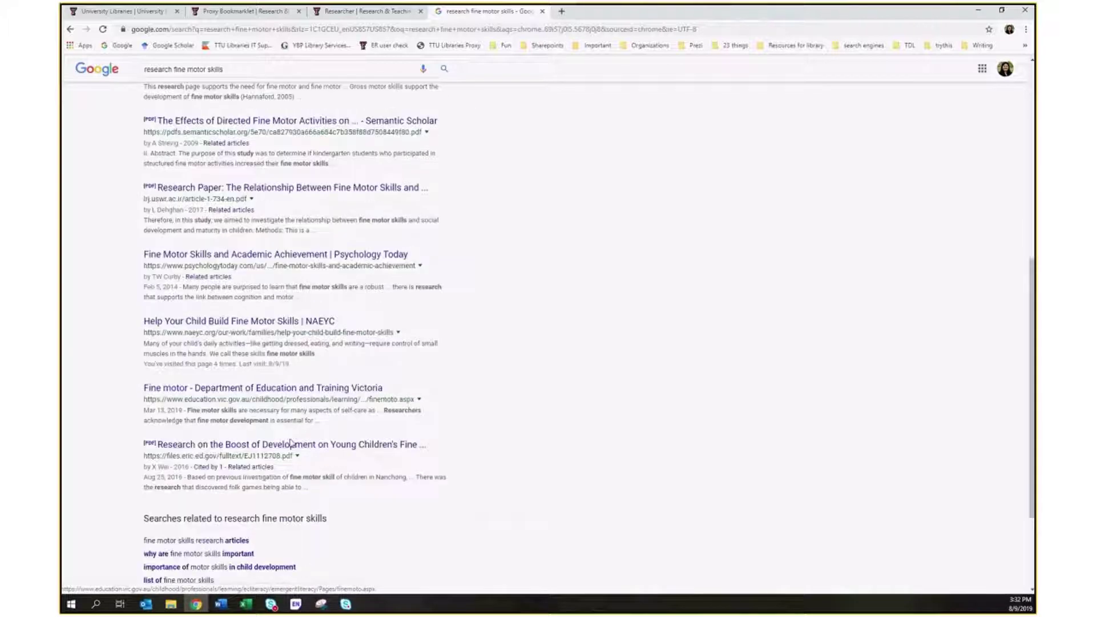
scroll(292, 443, down, 2)
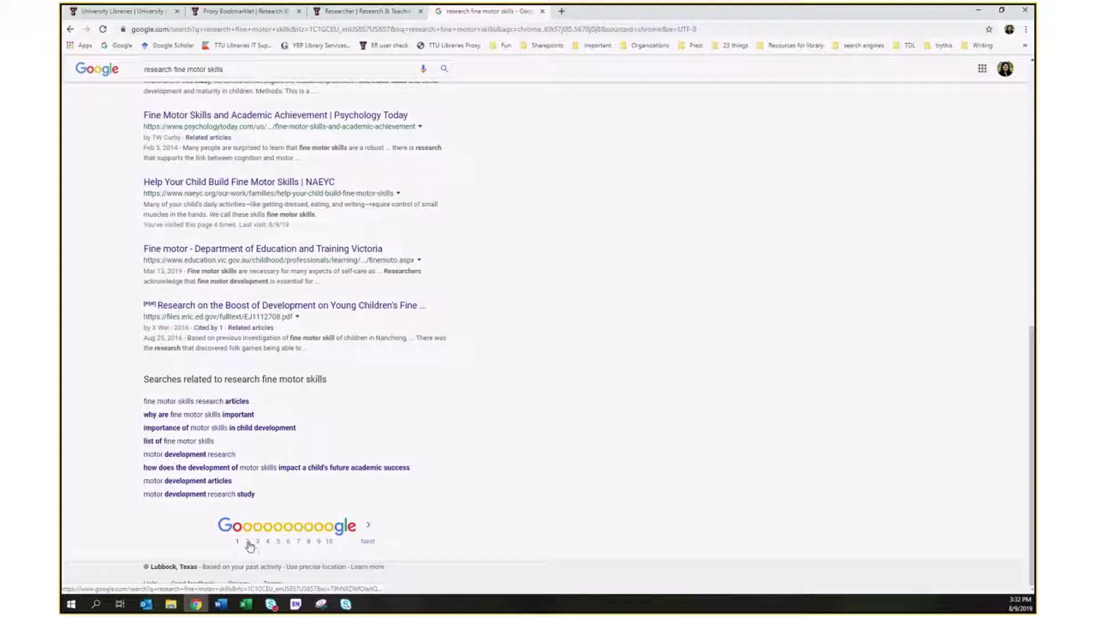
click(246, 541)
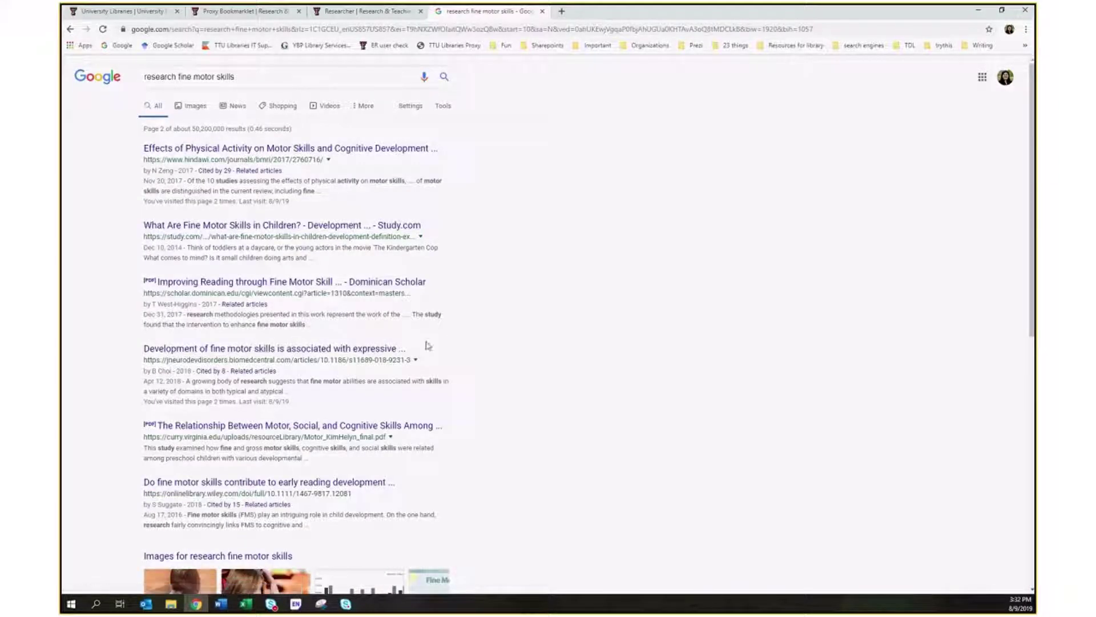
scroll(390, 369, down, 2)
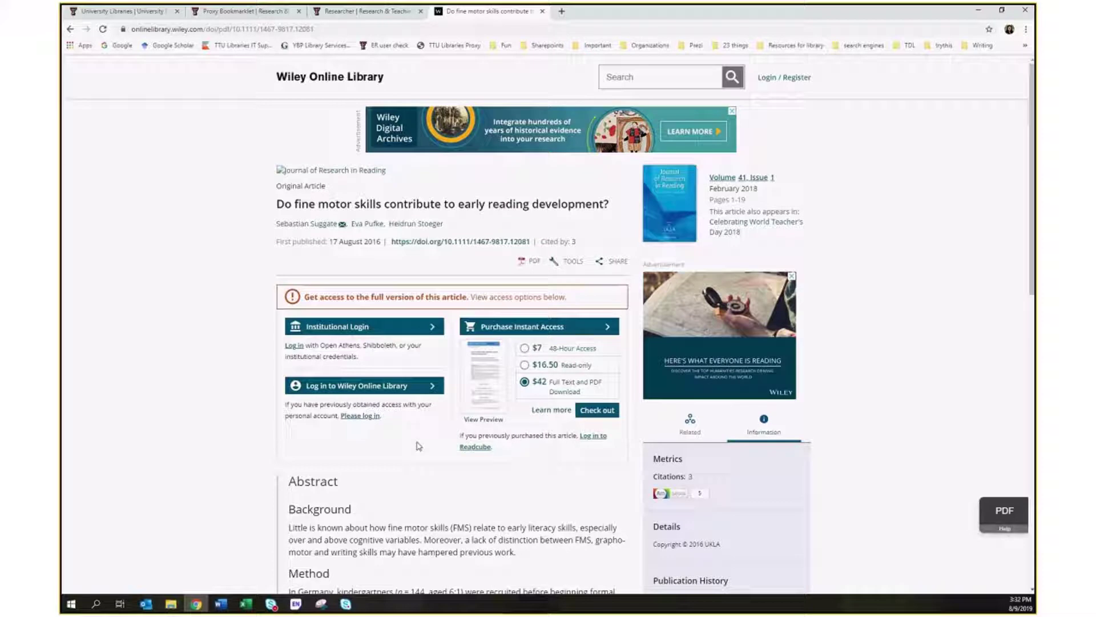
Run the TTU Libraries Proxy bookmark on the article and enter the eRaider username and password.
click(444, 49)
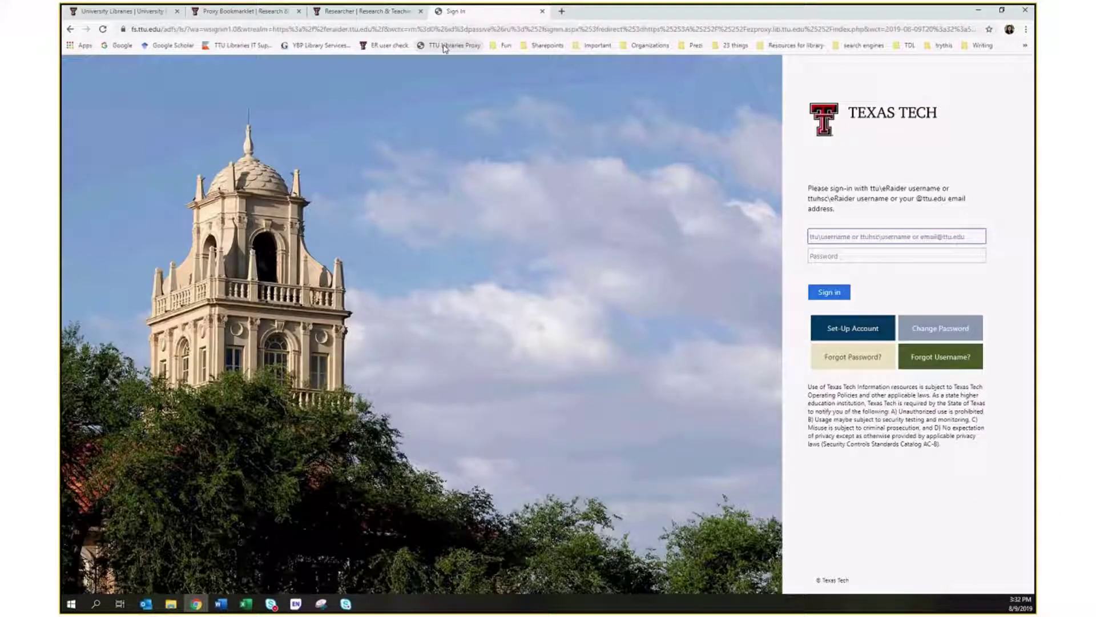
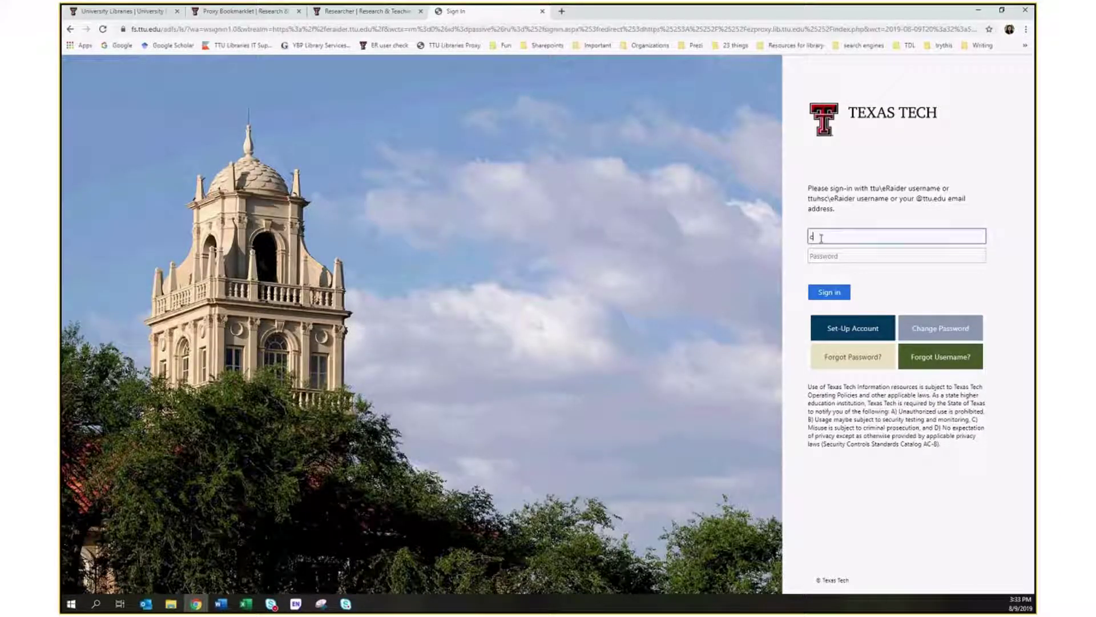
key(Tab)
text(****)
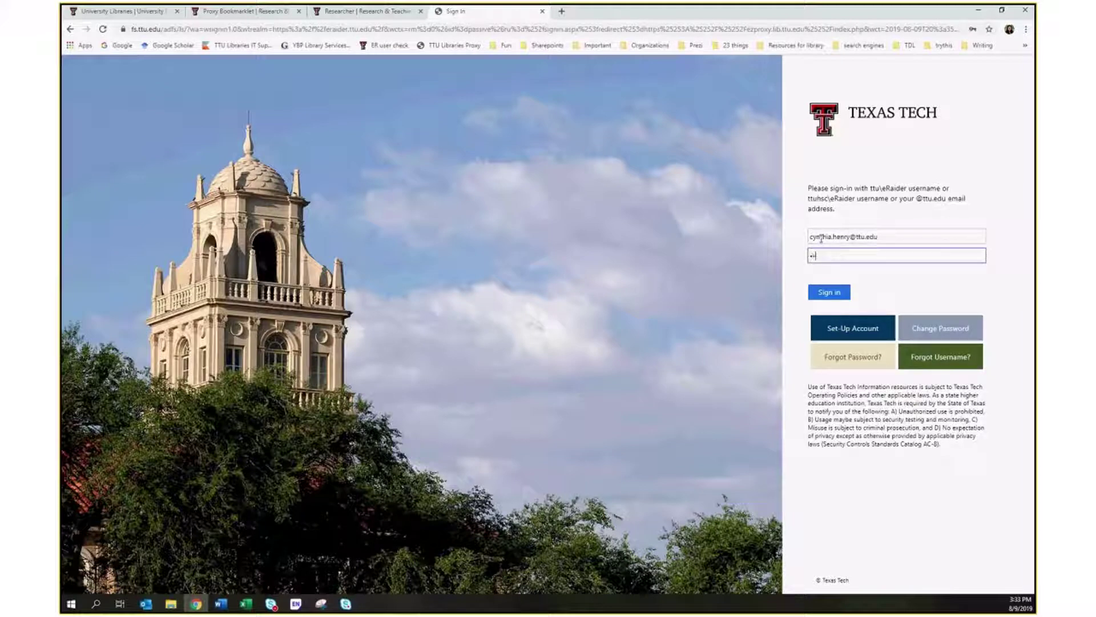
text(*)
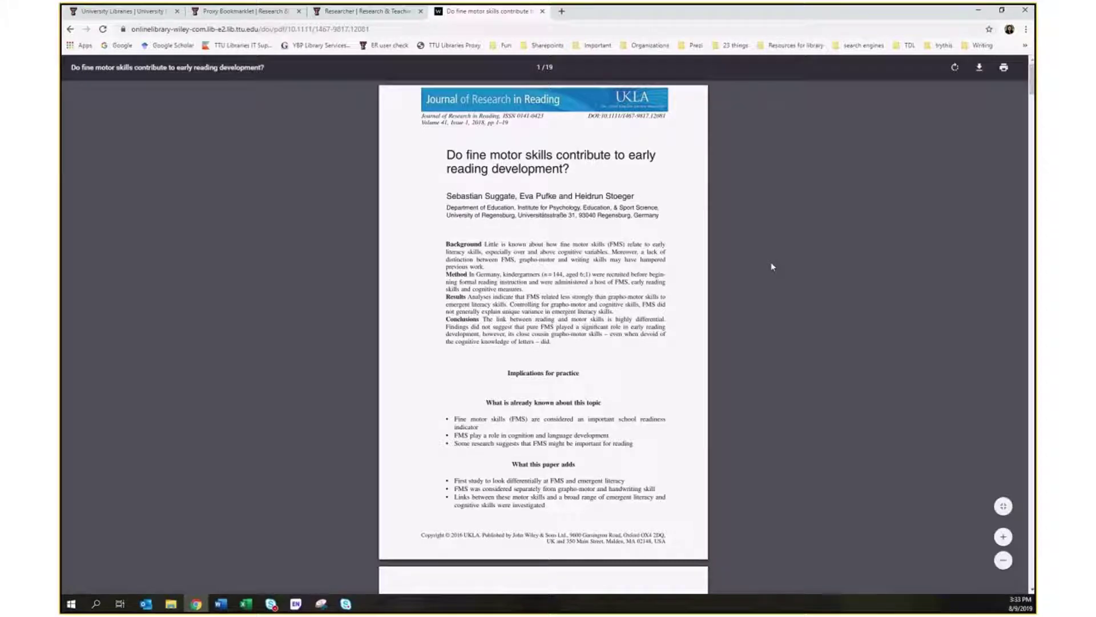
scroll(787, 294, down, 2)
scroll(788, 294, down, 3)
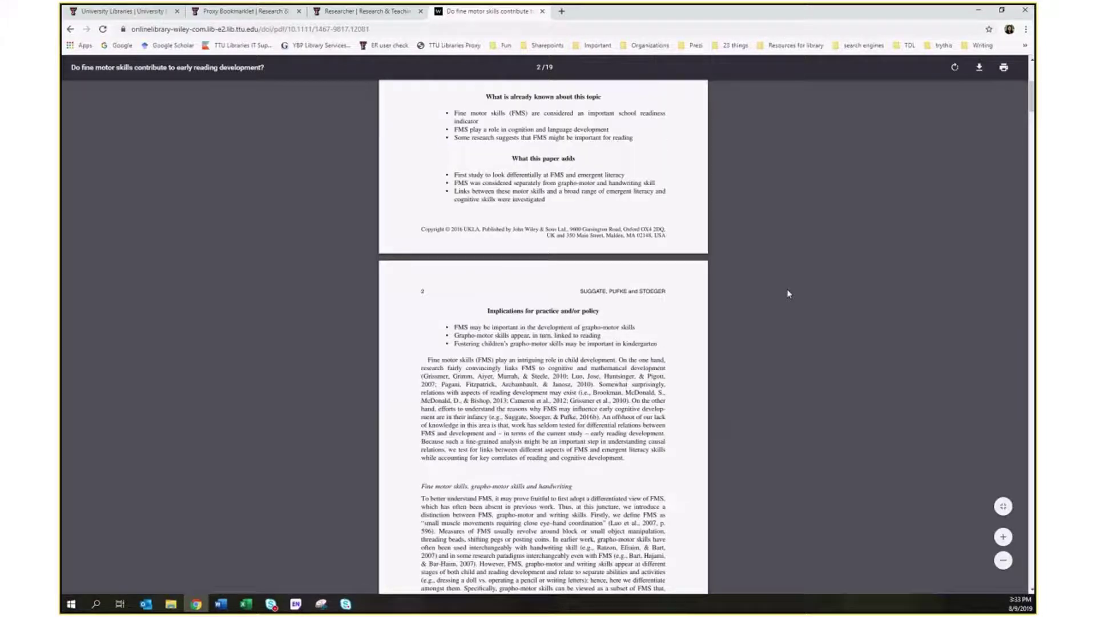
scroll(788, 294, up, 5)
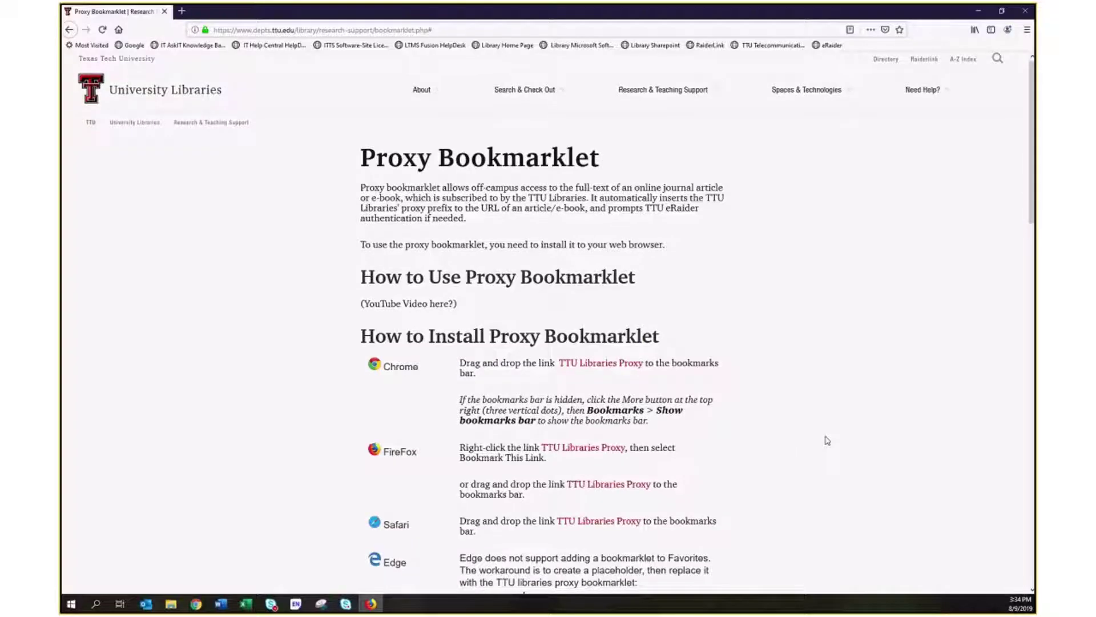
Bookmark the TTU Libraries Proxy link into Firefox's Bookmarks Toolbar folder.
scroll(827, 441, down, 2)
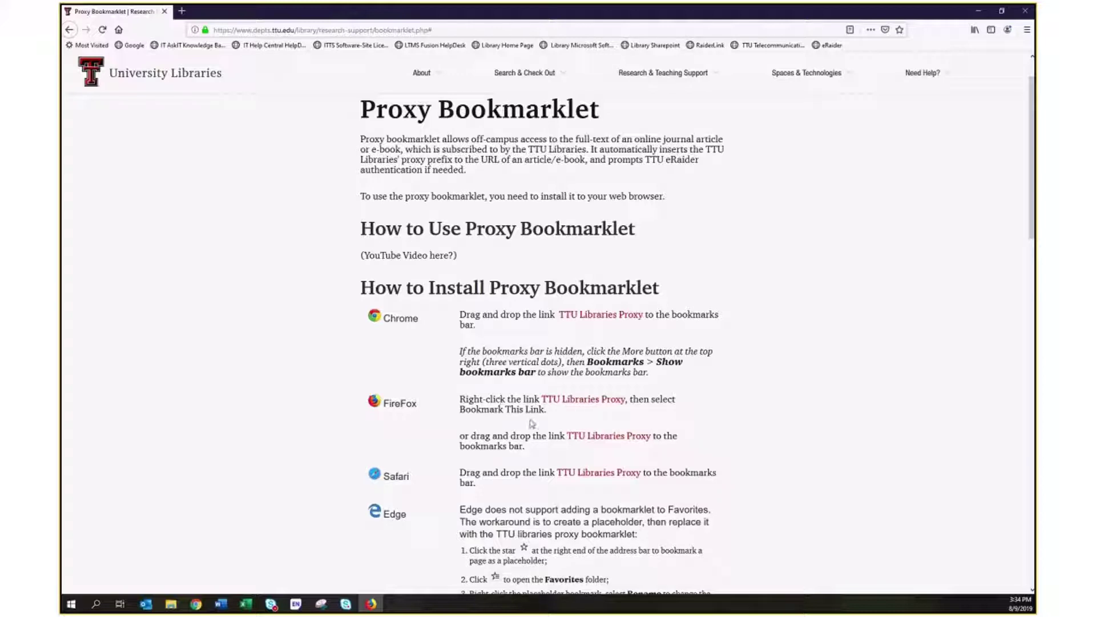
right_click(590, 404)
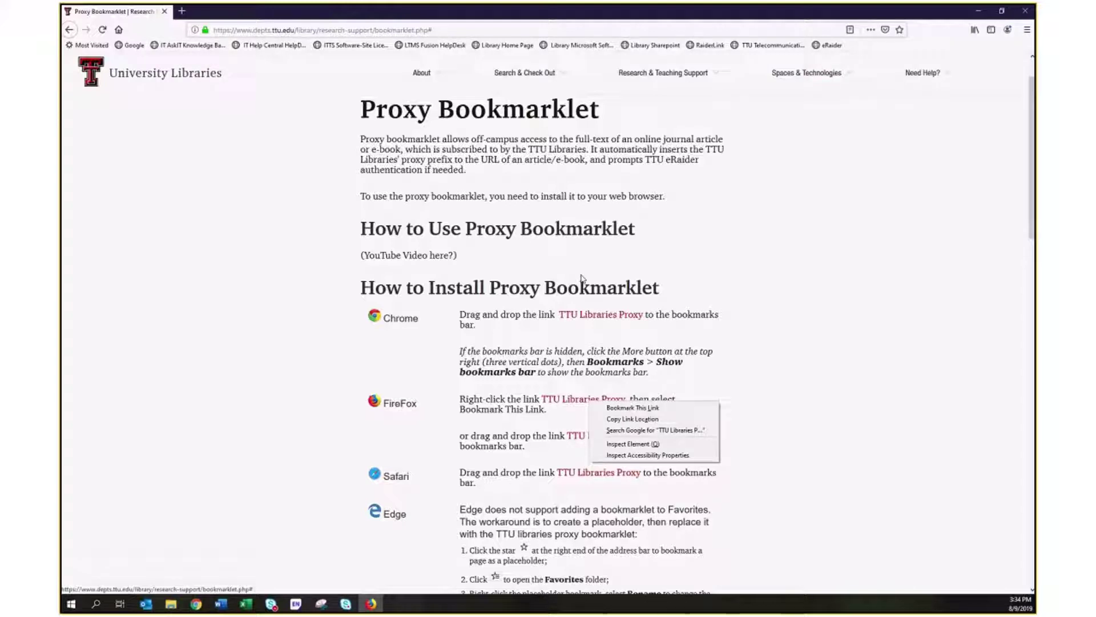
click(630, 409)
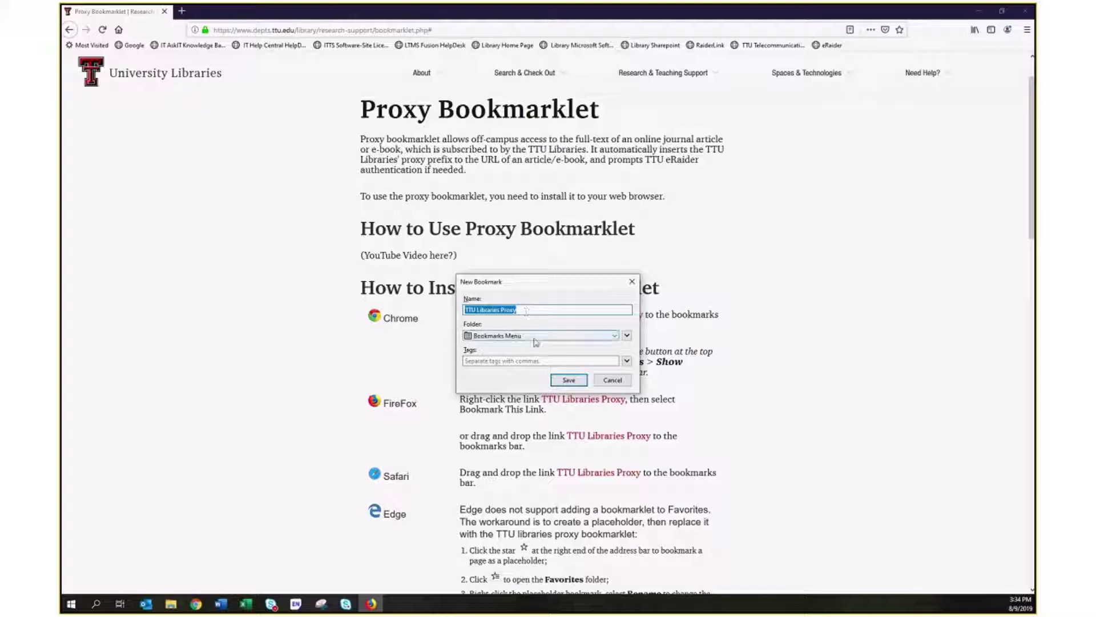
click(592, 341)
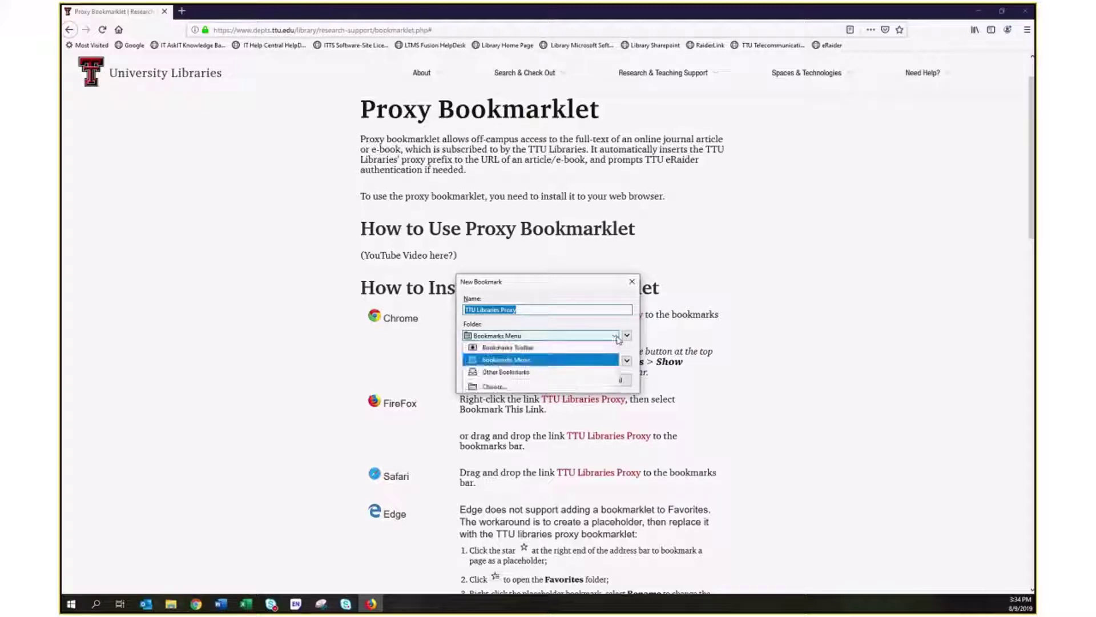
click(579, 350)
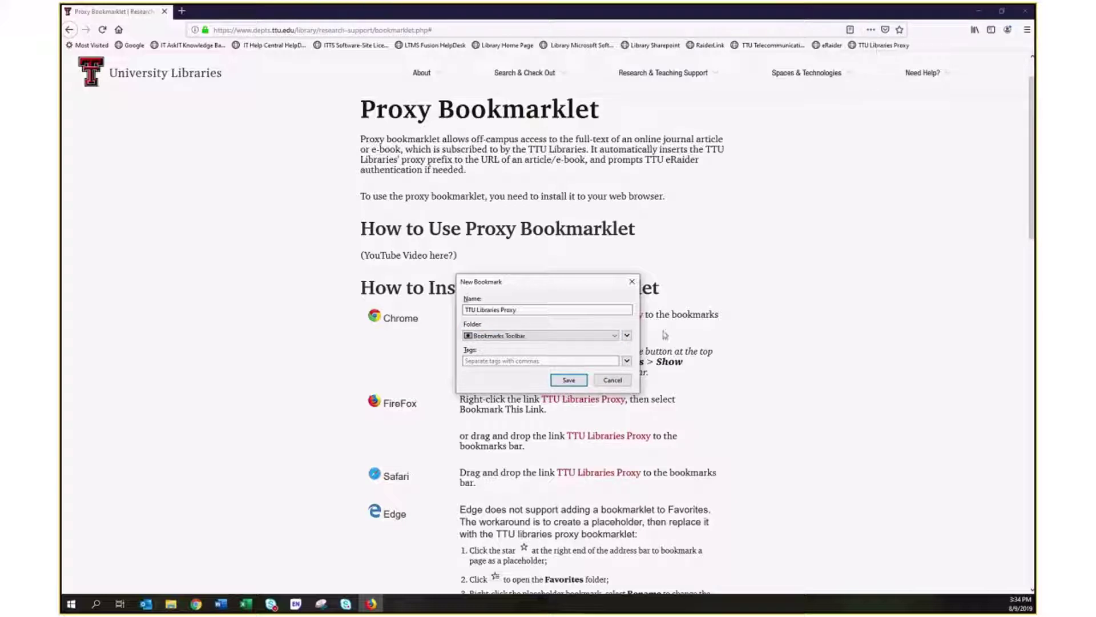
click(560, 381)
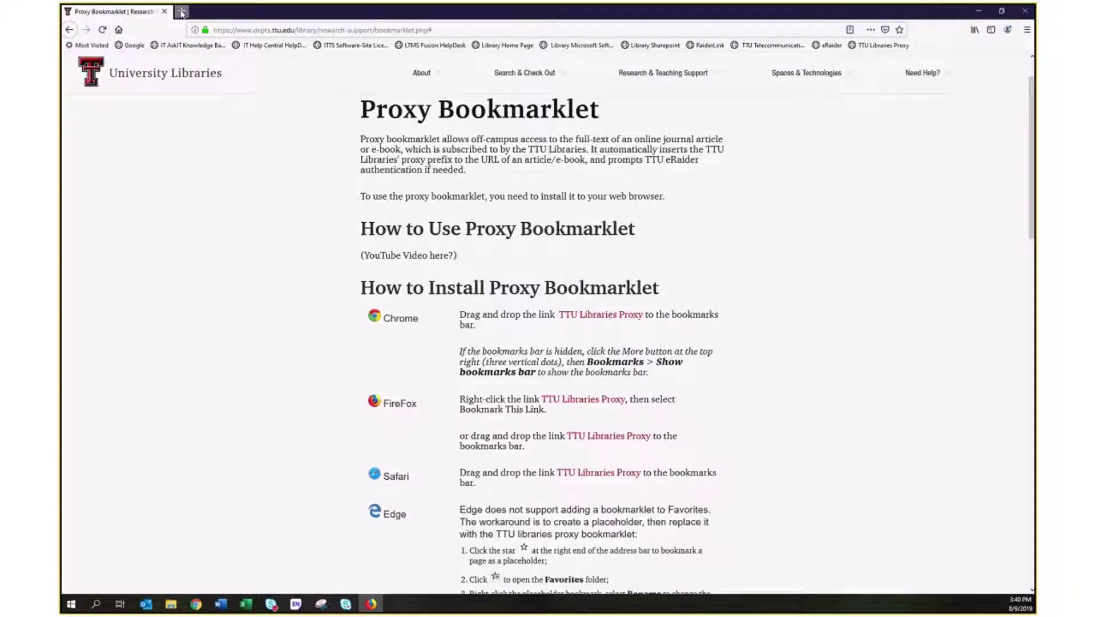
Open a new Firefox tab and search Google for 'research fine motor skills'.
click(181, 13)
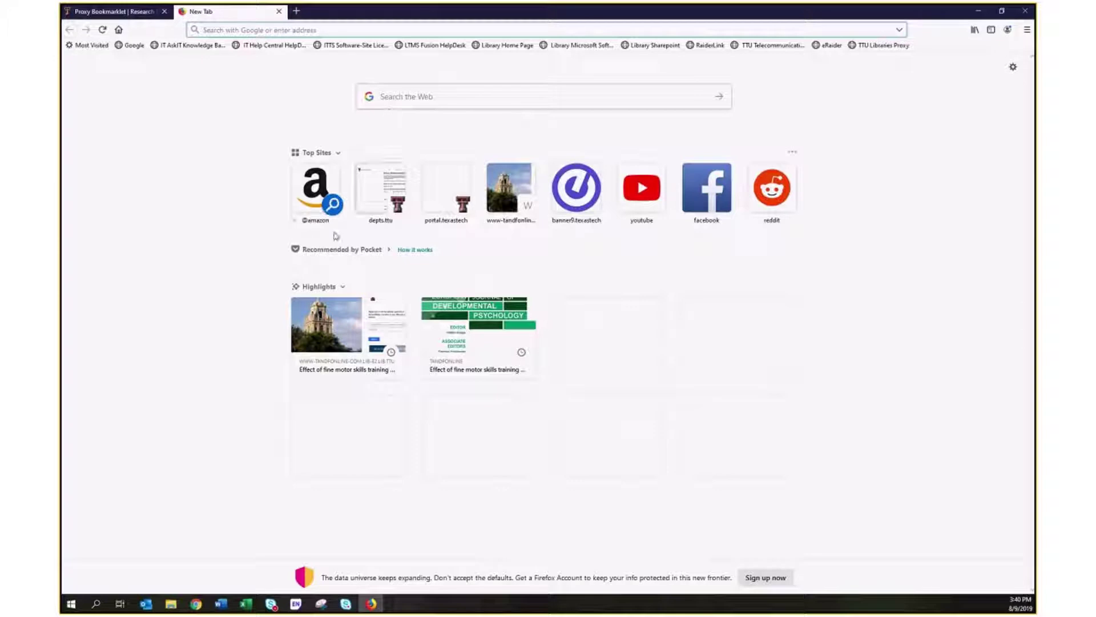
click(443, 96)
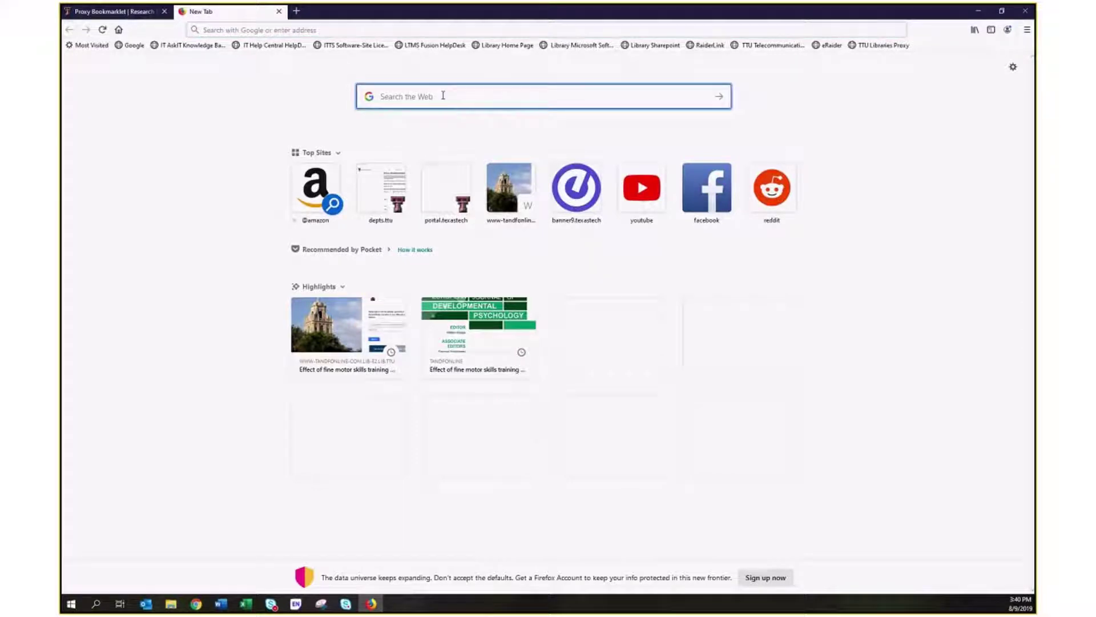
text(research fine motor skills)
key(Return)
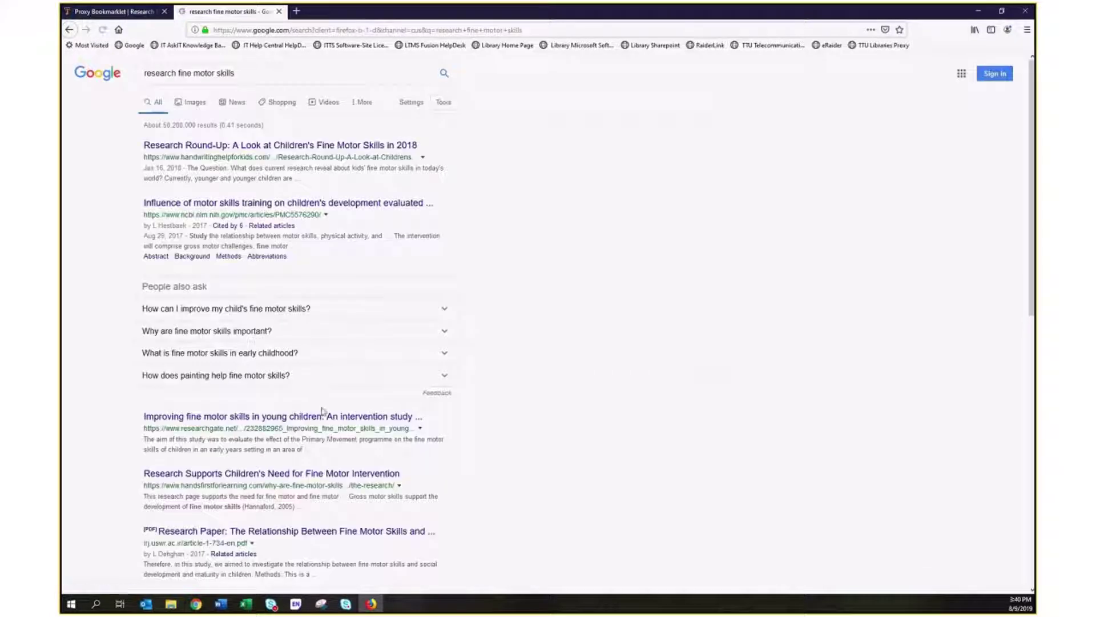
Go to the second results page and scroll down to the Wiley fine motor skills article.
scroll(321, 409, down, 1)
scroll(321, 407, down, 3)
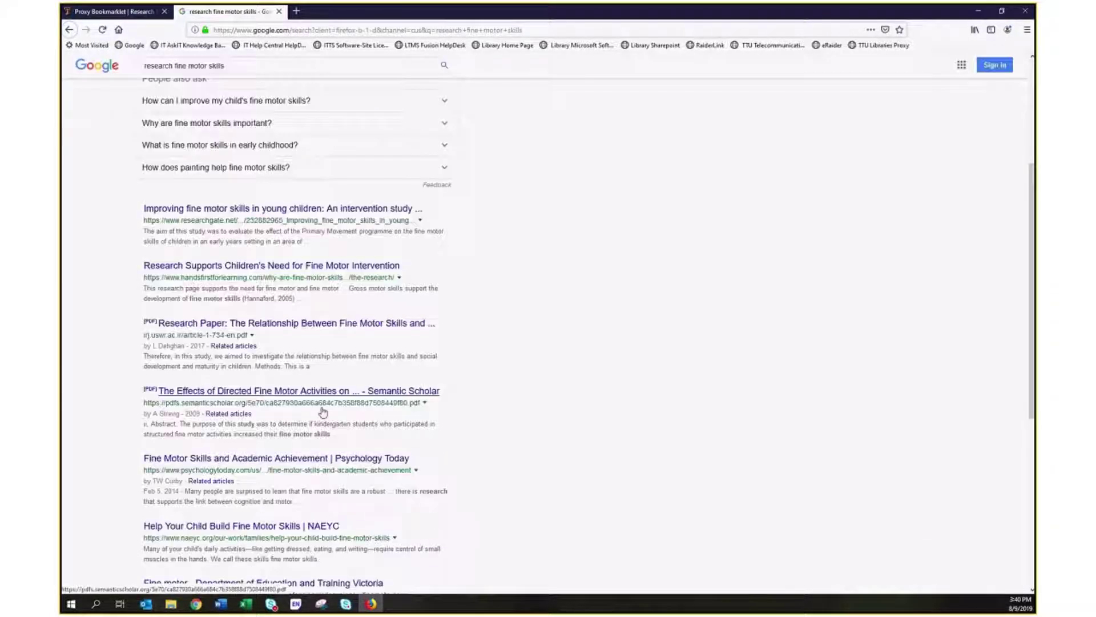
scroll(323, 411, down, 3)
scroll(322, 411, down, 3)
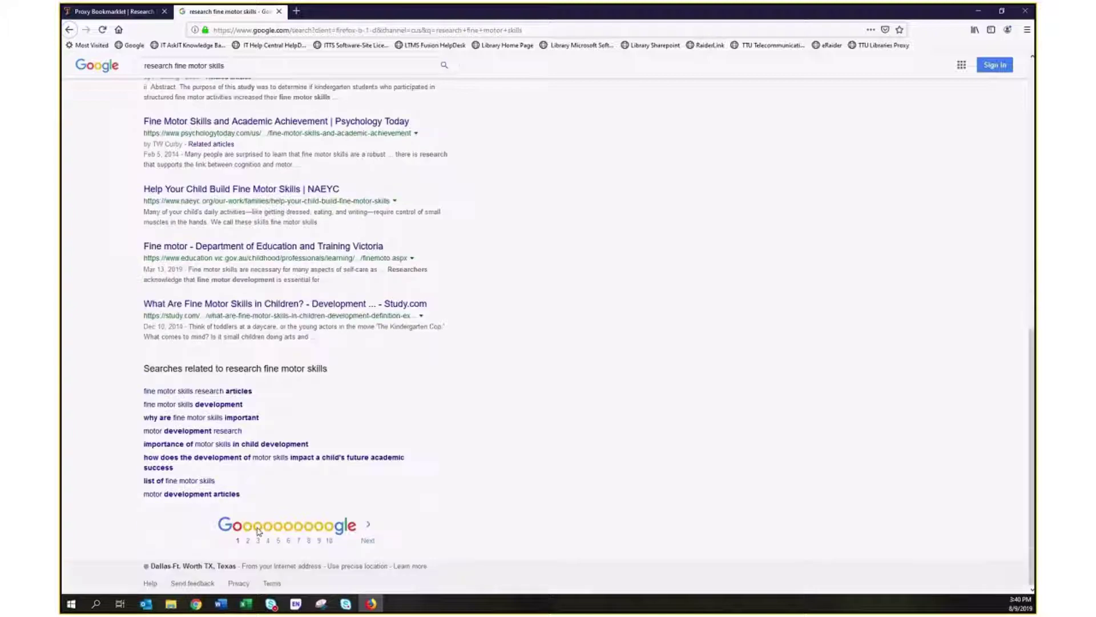
click(247, 540)
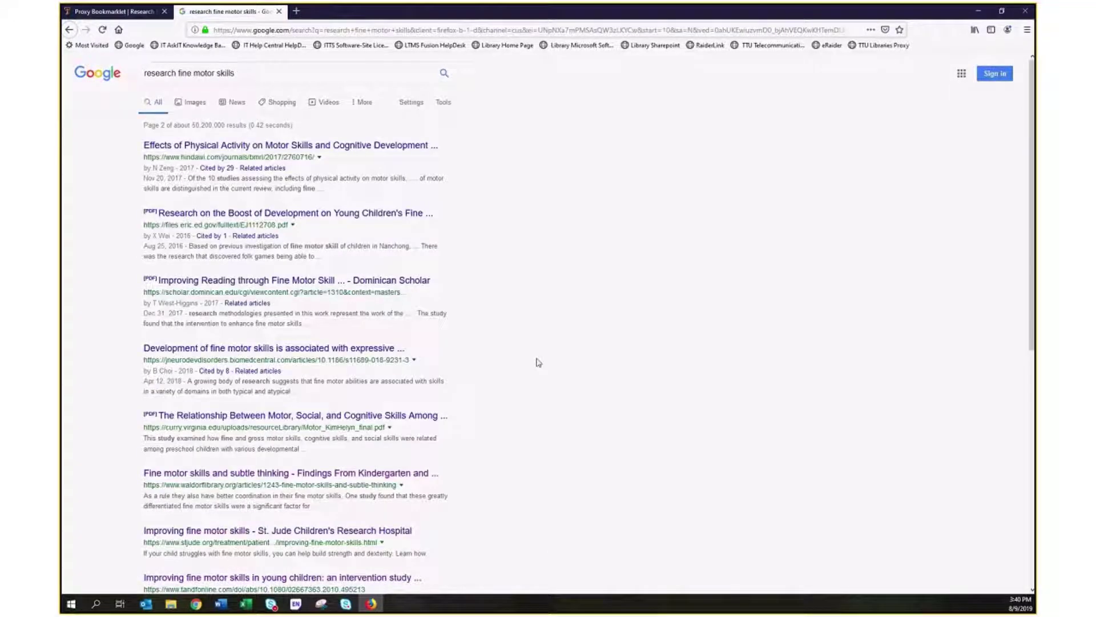
scroll(537, 362, down, 1)
scroll(537, 362, down, 1)
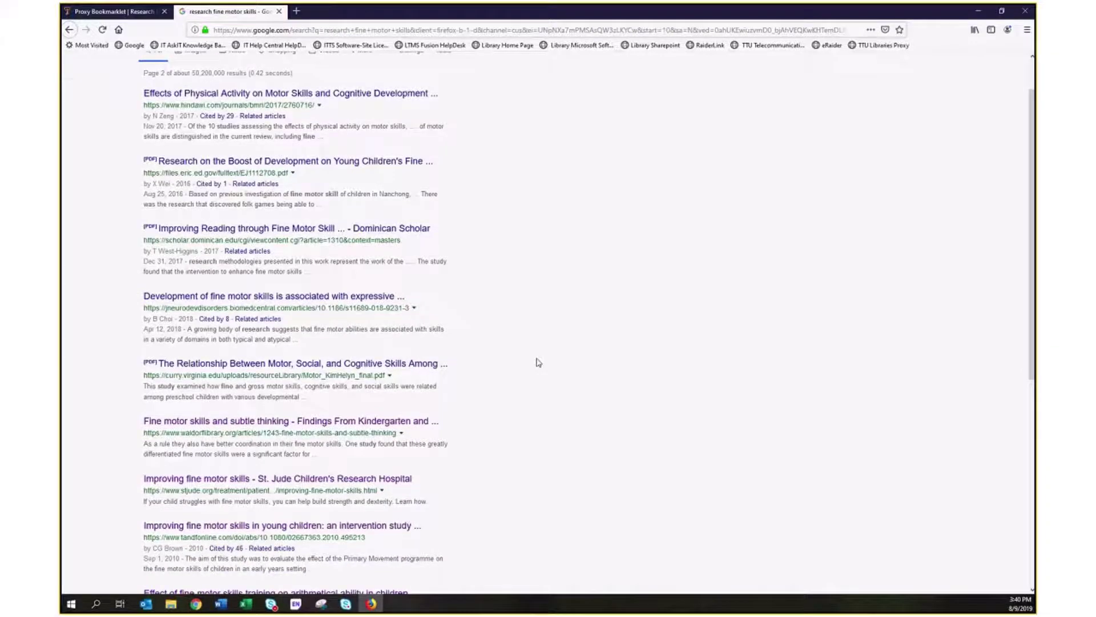
scroll(537, 362, down, 1)
scroll(537, 362, down, 2)
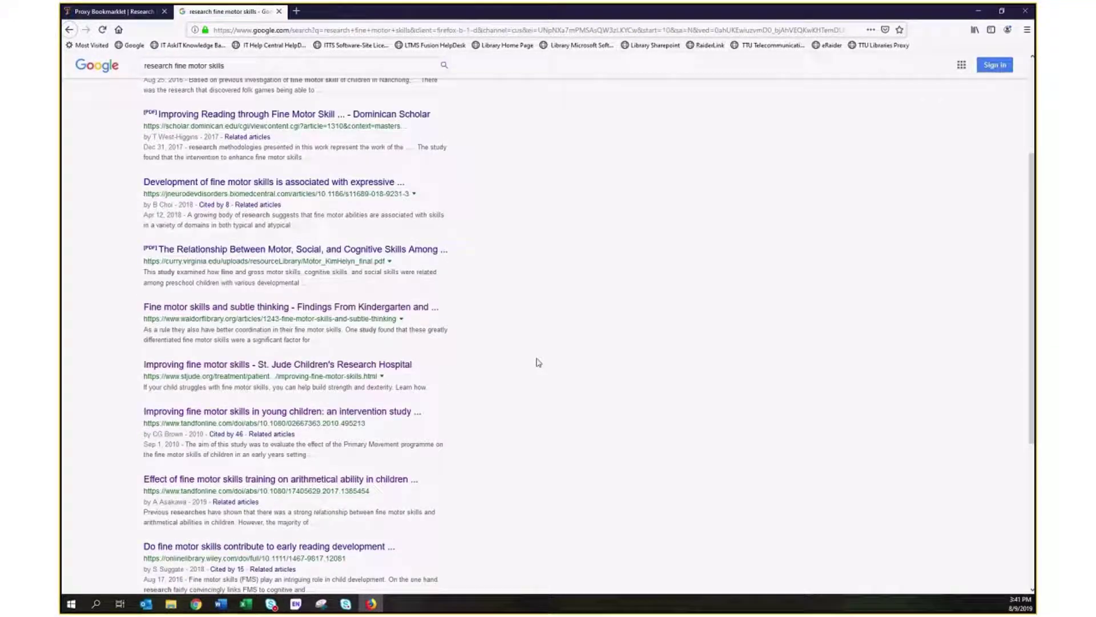
scroll(538, 362, down, 4)
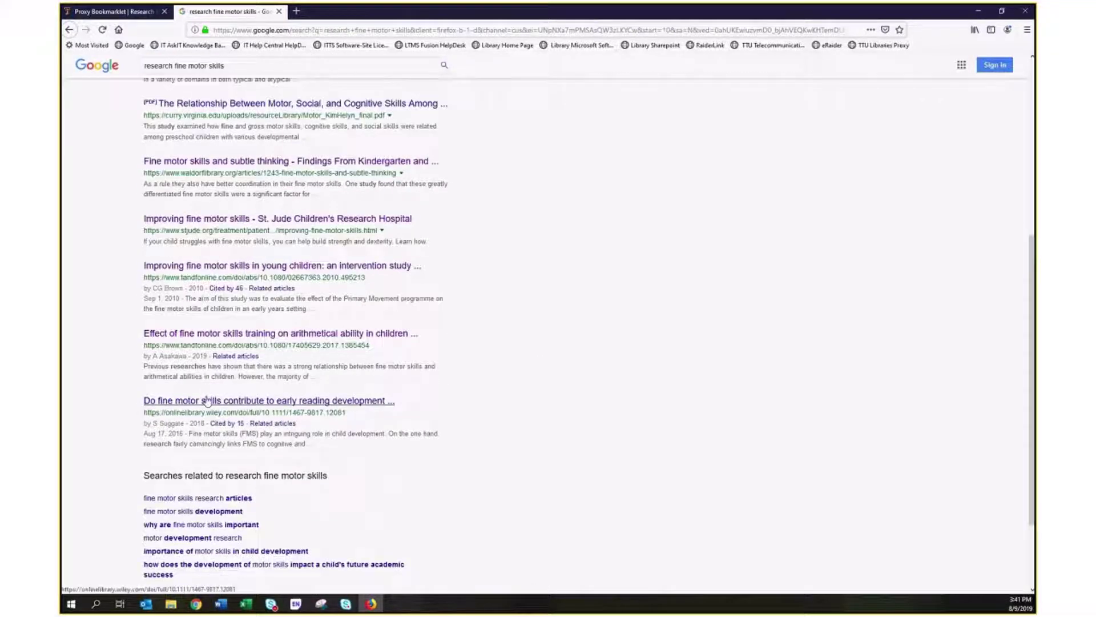
Open the Wiley article, request its PDF, and run the TTU Libraries Proxy bookmarklet.
click(209, 403)
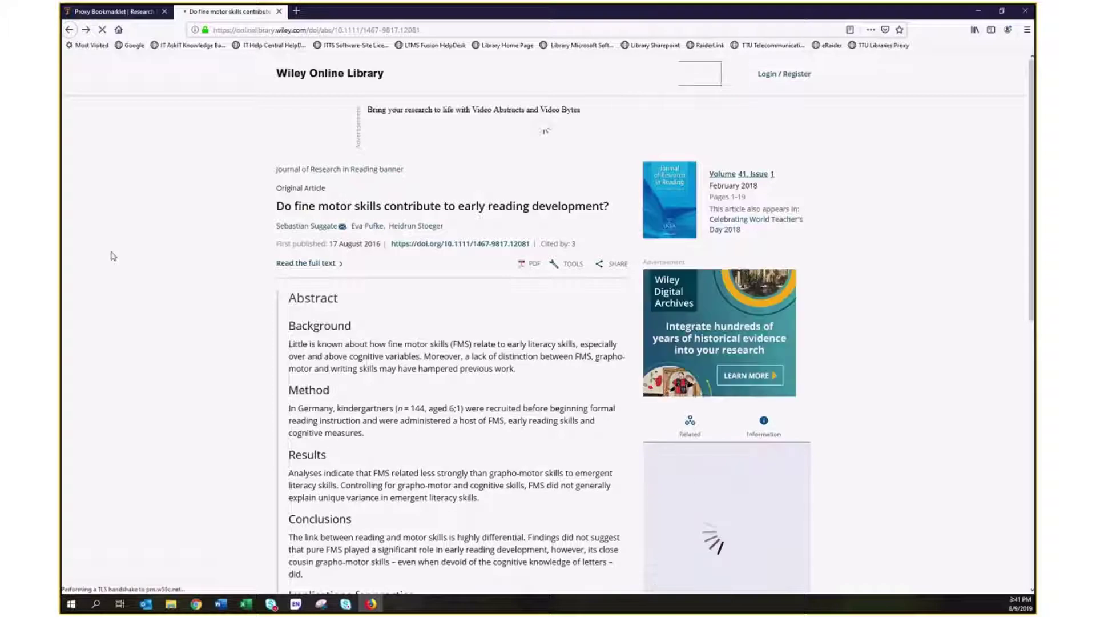
click(532, 270)
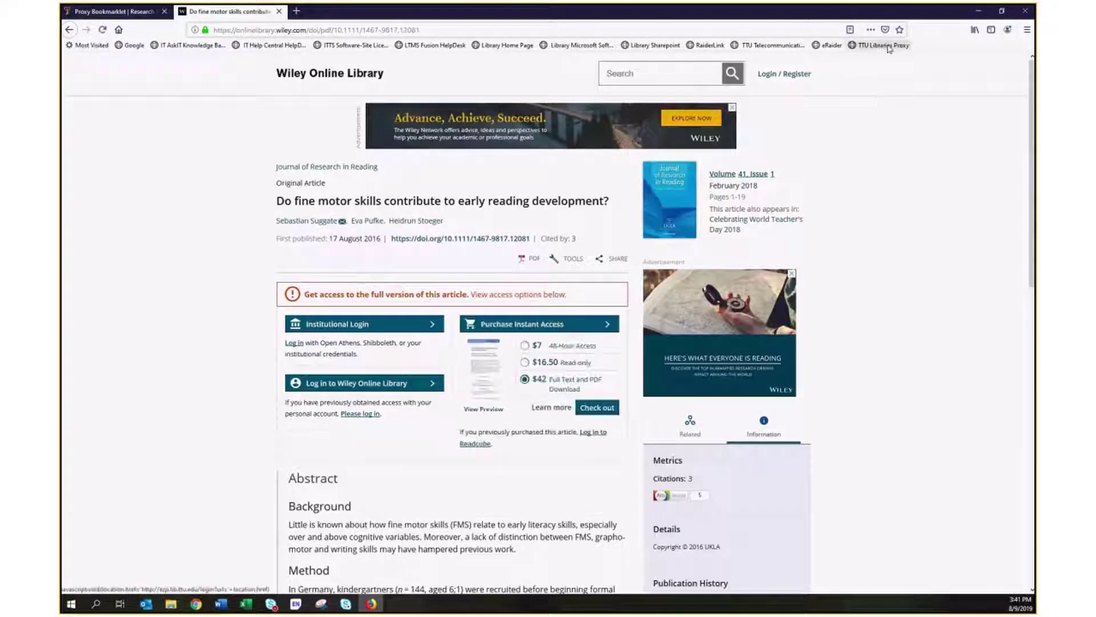
click(889, 48)
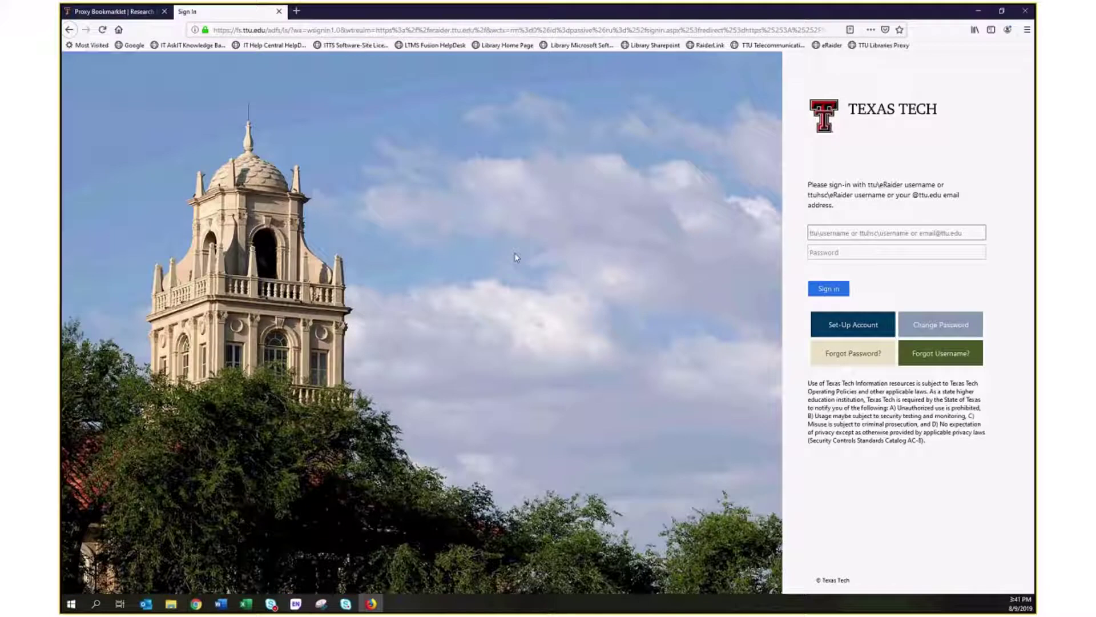
Sign in on the Texas Tech page with the eRaider username and password.
click(868, 231)
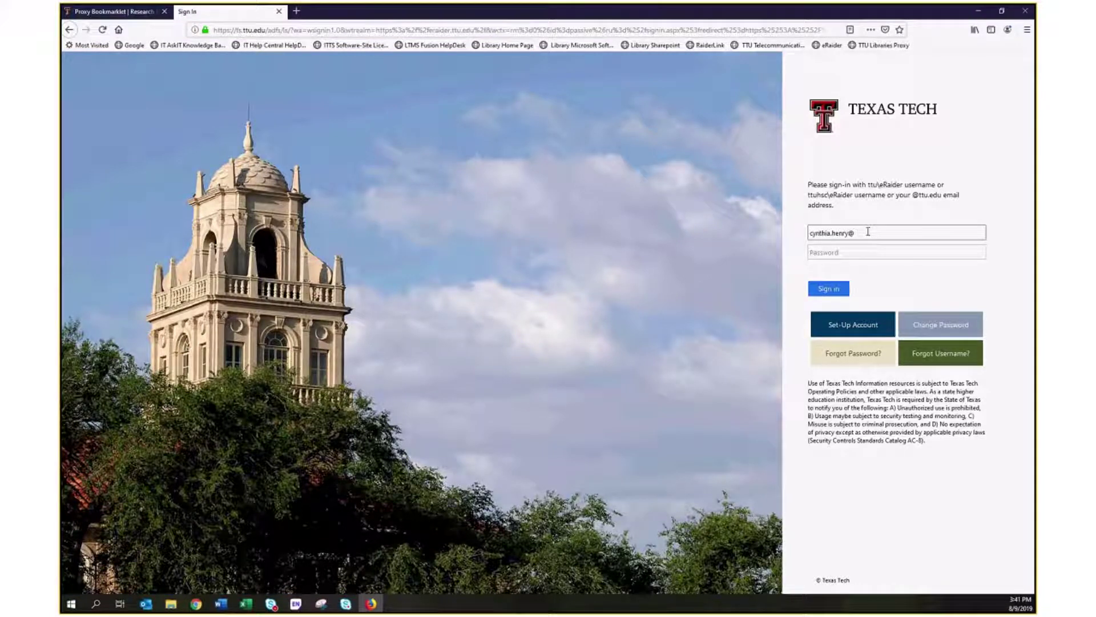
key(Tab)
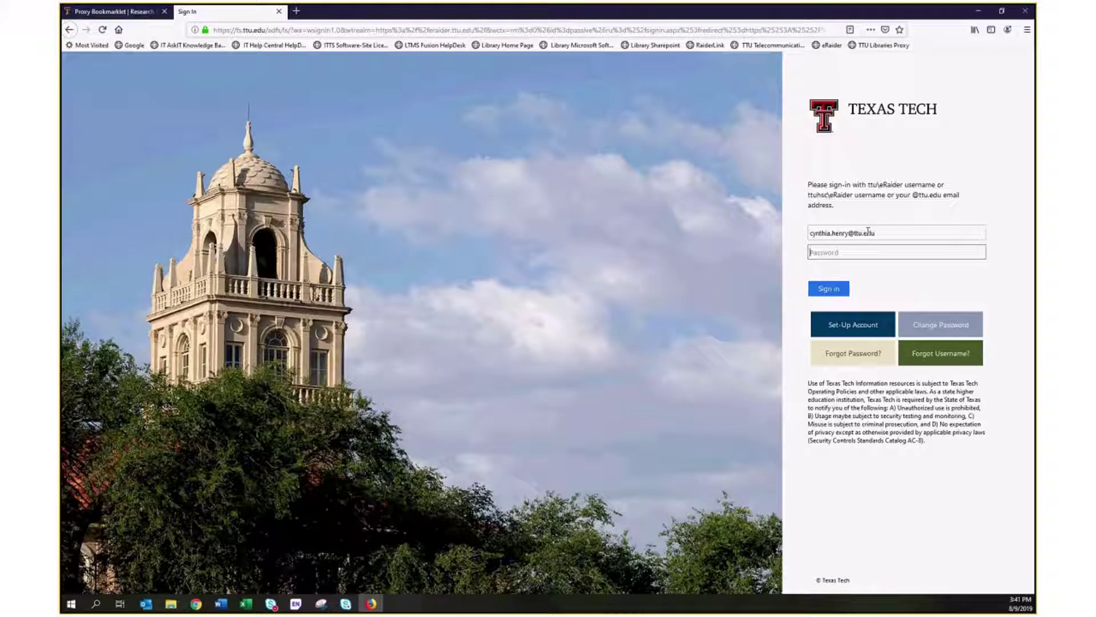
text(**********)
key(Return)
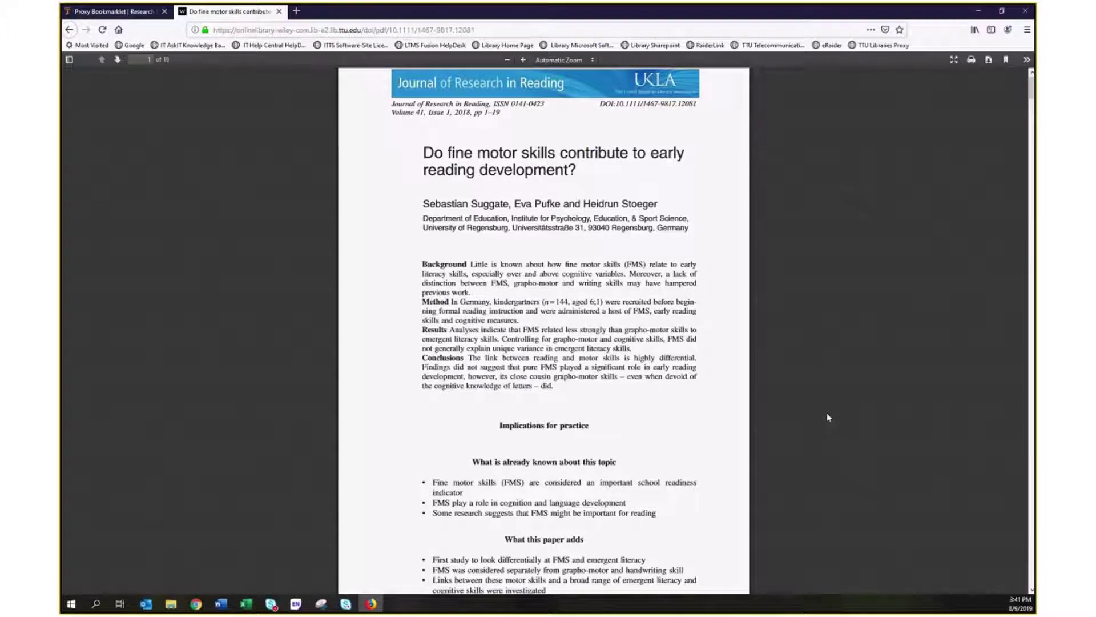
scroll(827, 414, down, 3)
scroll(826, 413, up, 3)
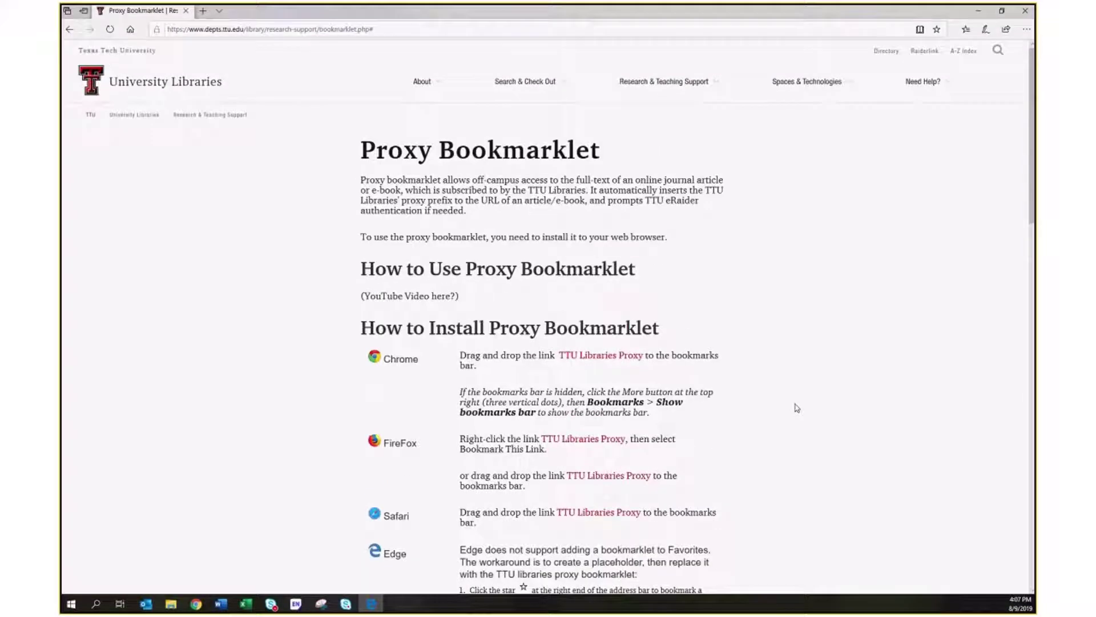
Add the Proxy Bookmarklet page to Edge favorites and show the favorites list.
scroll(797, 408, down, 4)
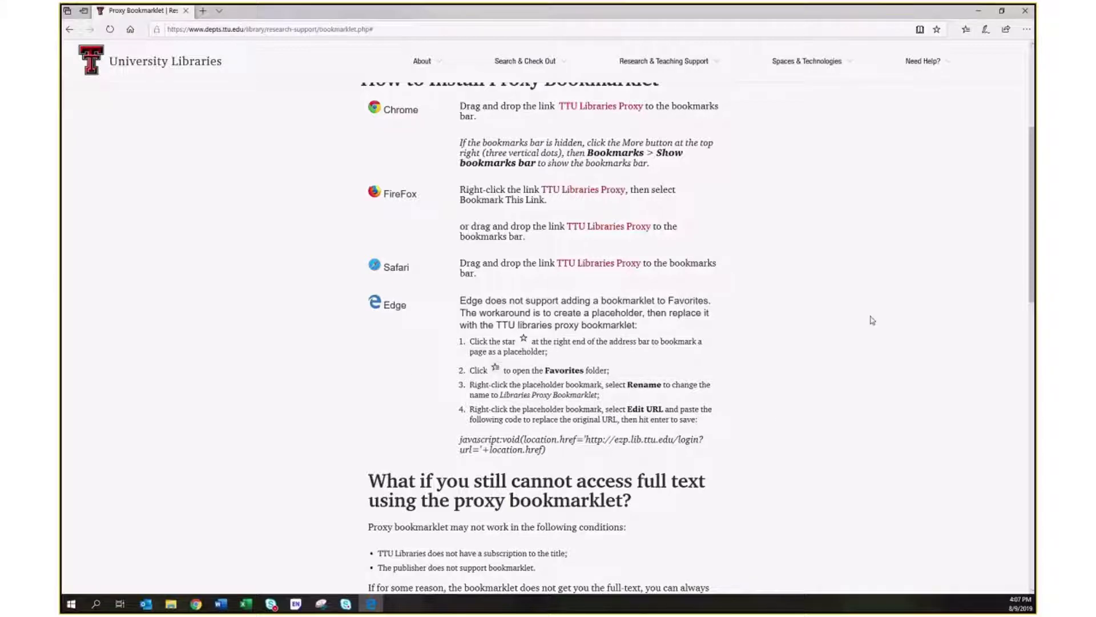
click(937, 29)
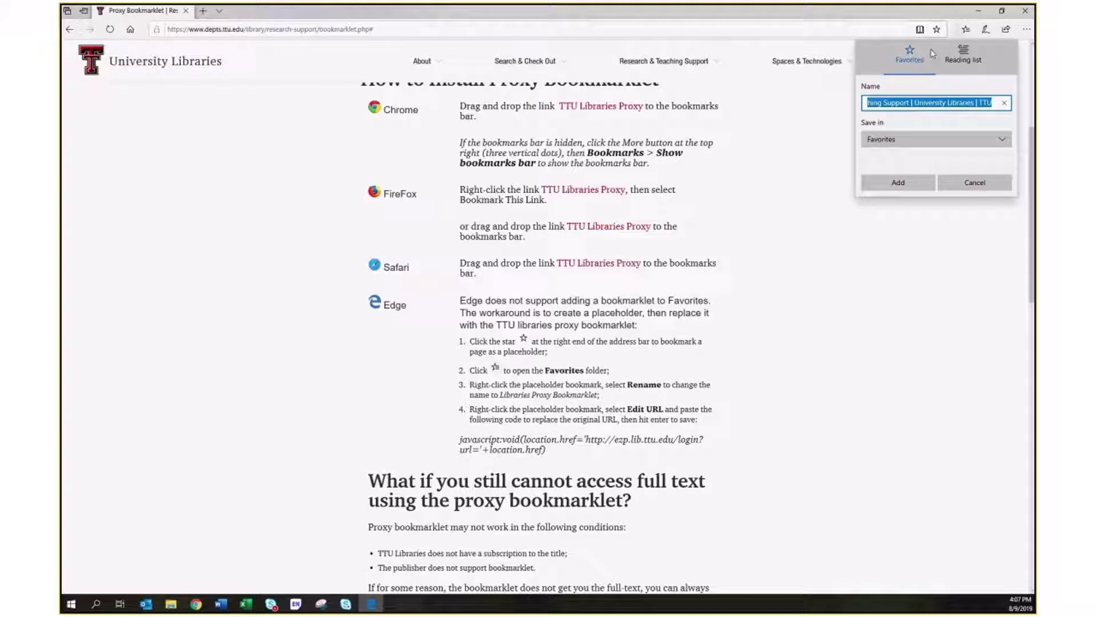
click(906, 188)
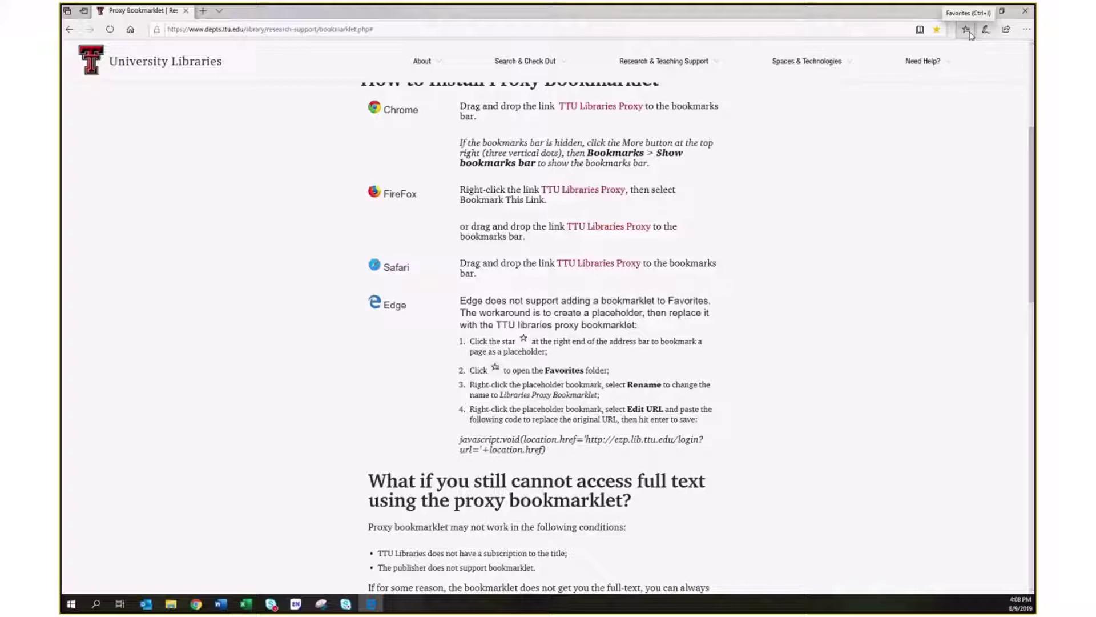
click(968, 34)
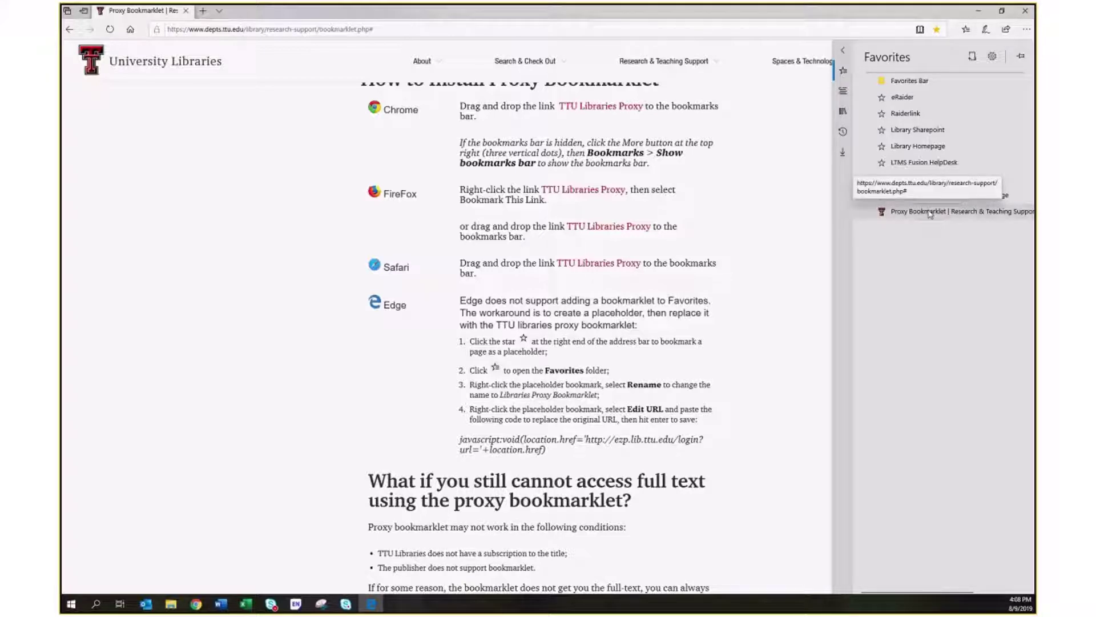
Rename the placeholder favorite, dropping 'University Libraries | TTU', to 'Libraries Proxy Bookmarklet'.
right_click(929, 212)
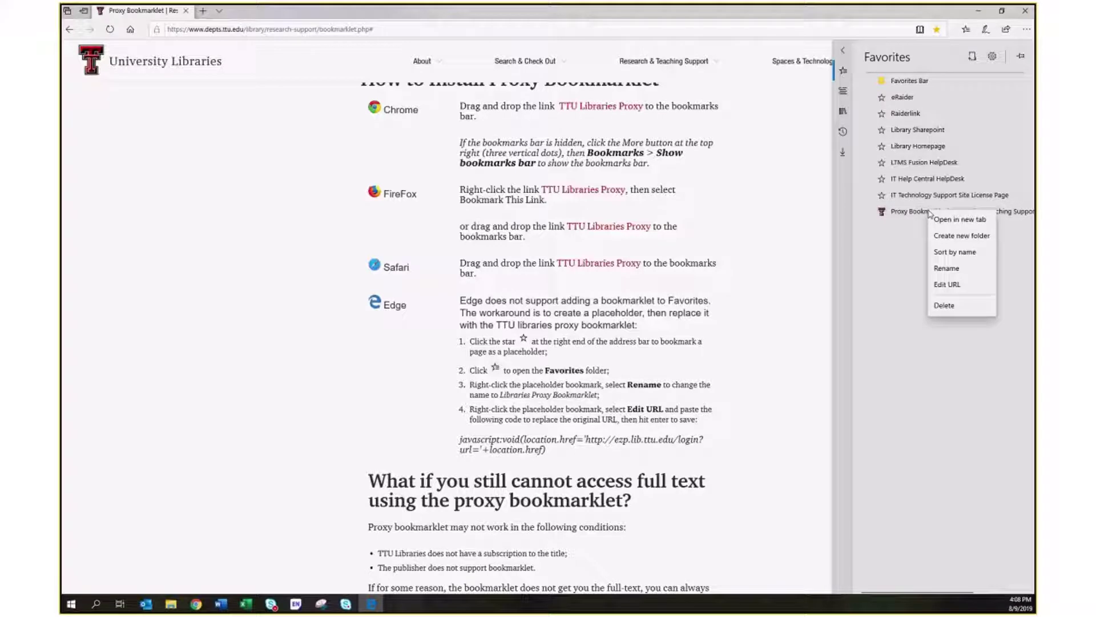
click(947, 271)
click(947, 212)
drag(947, 212, 1027, 216)
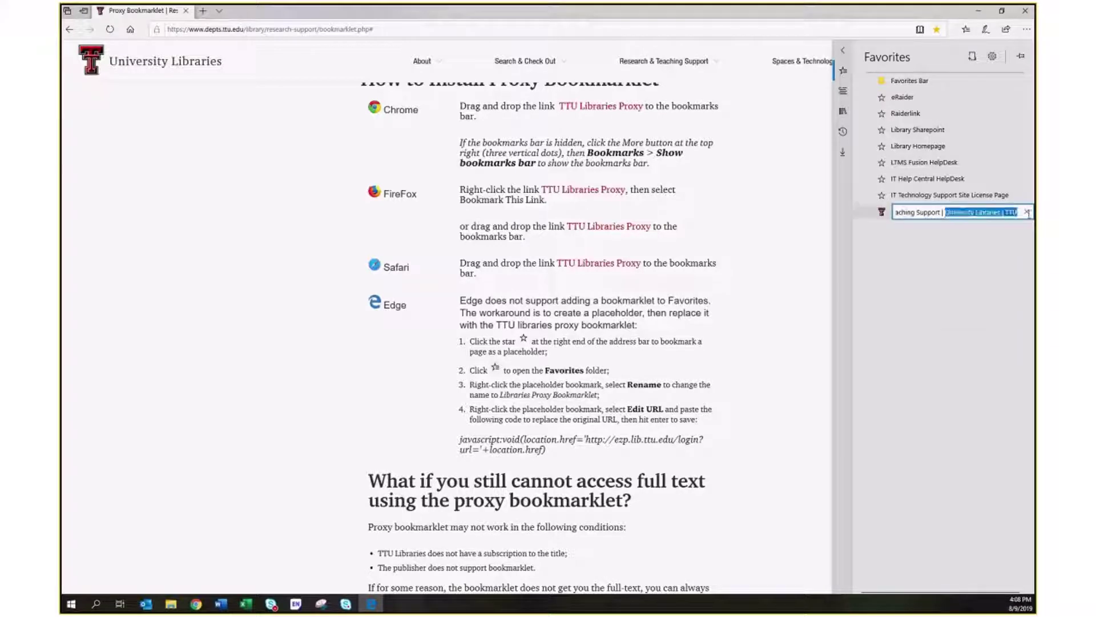
key(BackSpace)
key(BackSpace)
key(BackSpace)
key(BackSpace)
key(BackSpace)
key(BackSpace)
key(BackSpace)
key(BackSpace)
key(BackSpace)
key(BackSpace)
key(BackSpace)
key(BackSpace)
key(BackSpace)
key(BackSpace)
key(BackSpace)
key(BackSpace)
key(BackSpace)
key(BackSpace)
key(BackSpace)
key(BackSpace)
key(BackSpace)
key(BackSpace)
key(BackSpace)
key(BackSpace)
key(BackSpace)
key(BackSpace)
key(BackSpace)
key(BackSpace)
key(BackSpace)
key(BackSpace)
key(BackSpace)
key(BackSpace)
key(BackSpace)
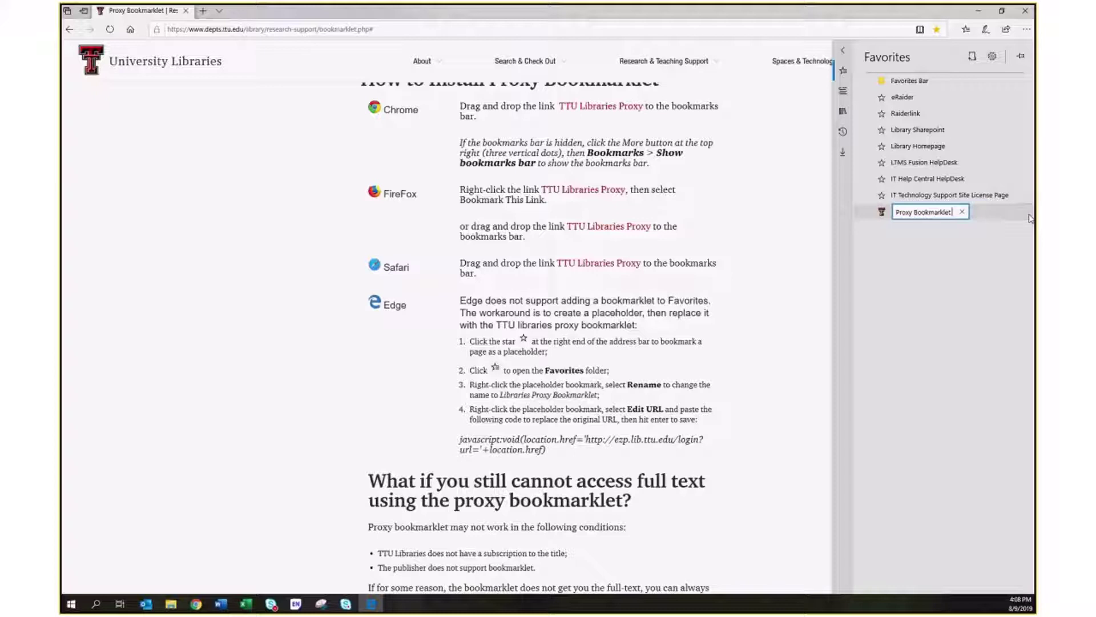
click(898, 212)
text(Librari)
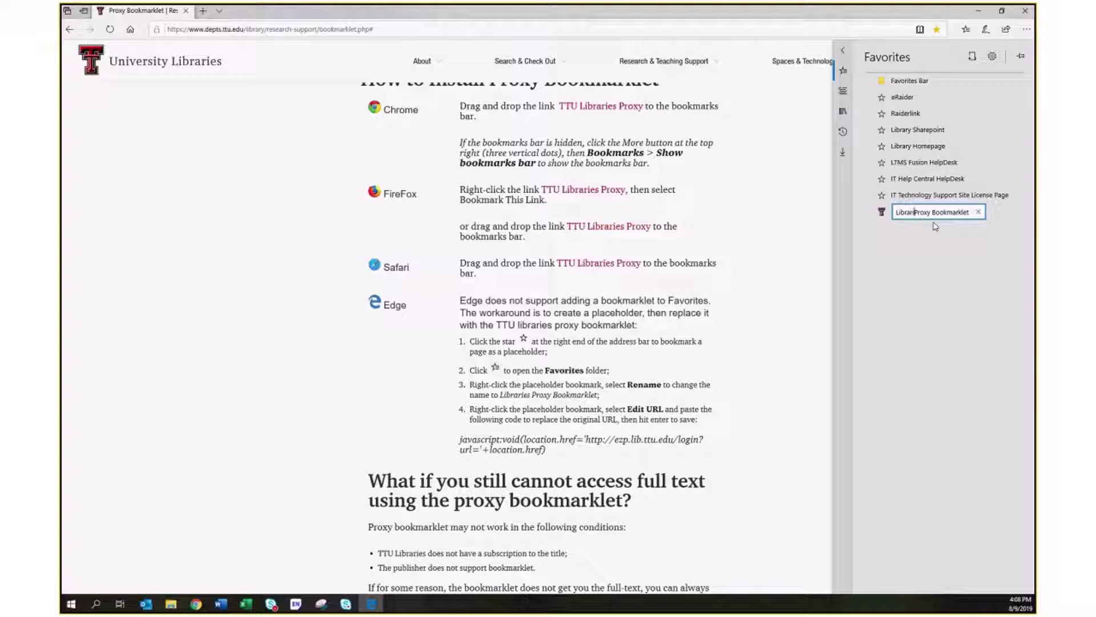
text(es)
click(964, 240)
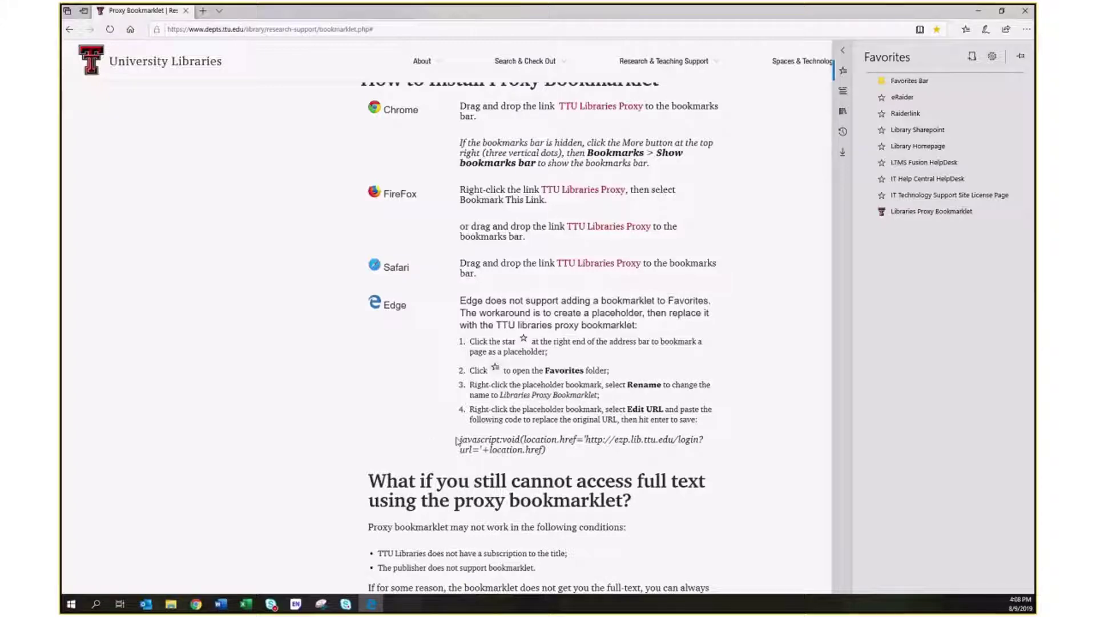
Copy the javascript proxy bookmarklet code from the page.
drag(459, 440, 550, 450)
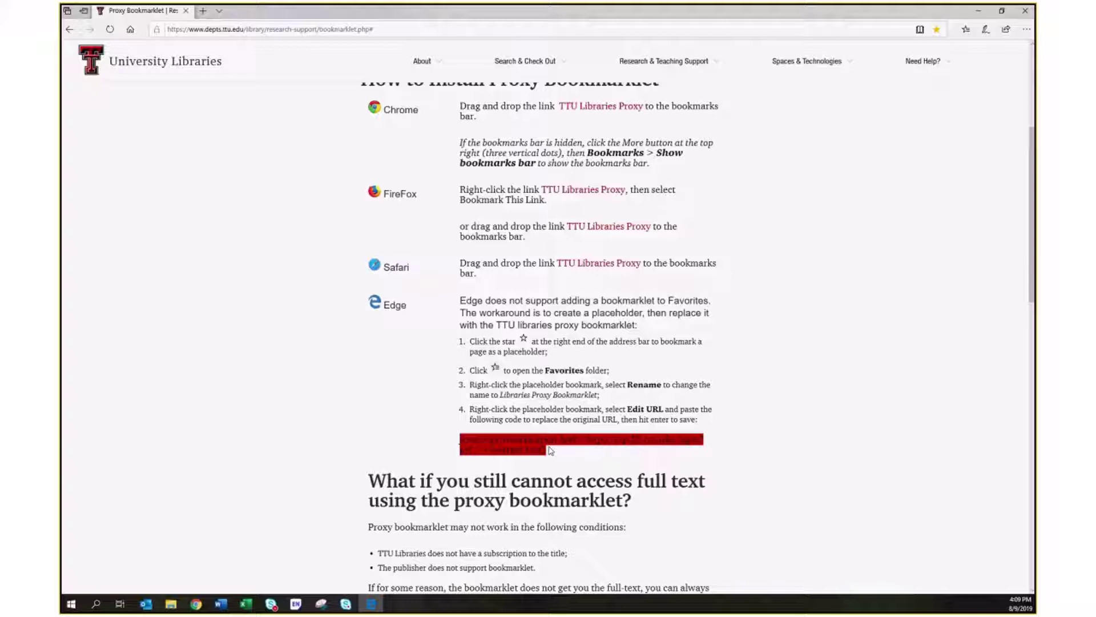
right_click(480, 447)
click(500, 459)
Paste the copied code as the URL of the Libraries Proxy Bookmarklet favorite.
click(966, 30)
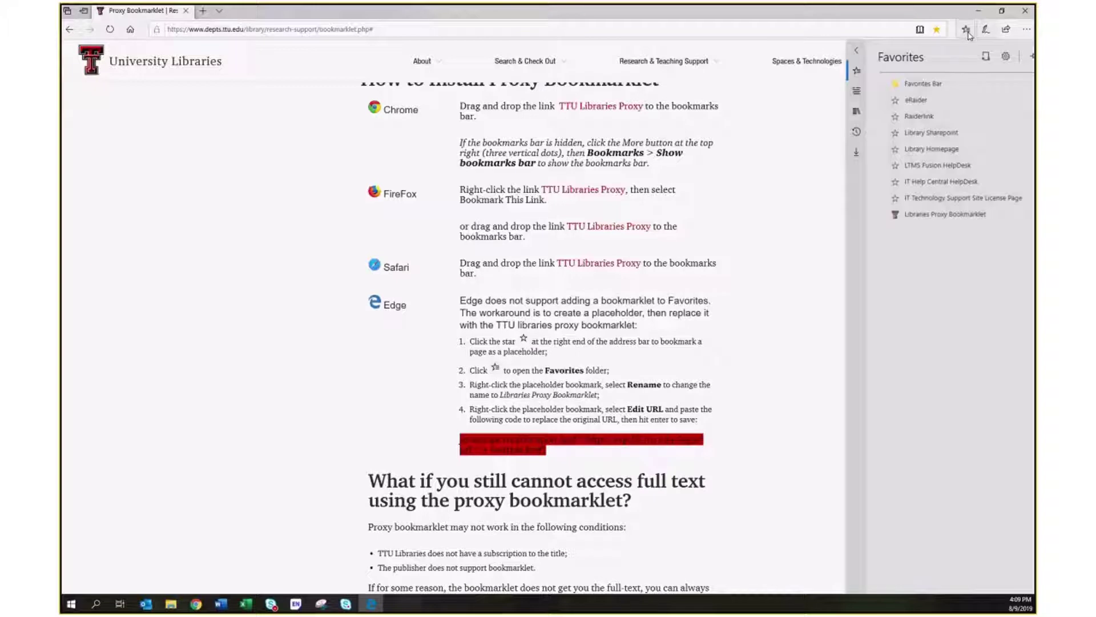
right_click(943, 213)
click(969, 292)
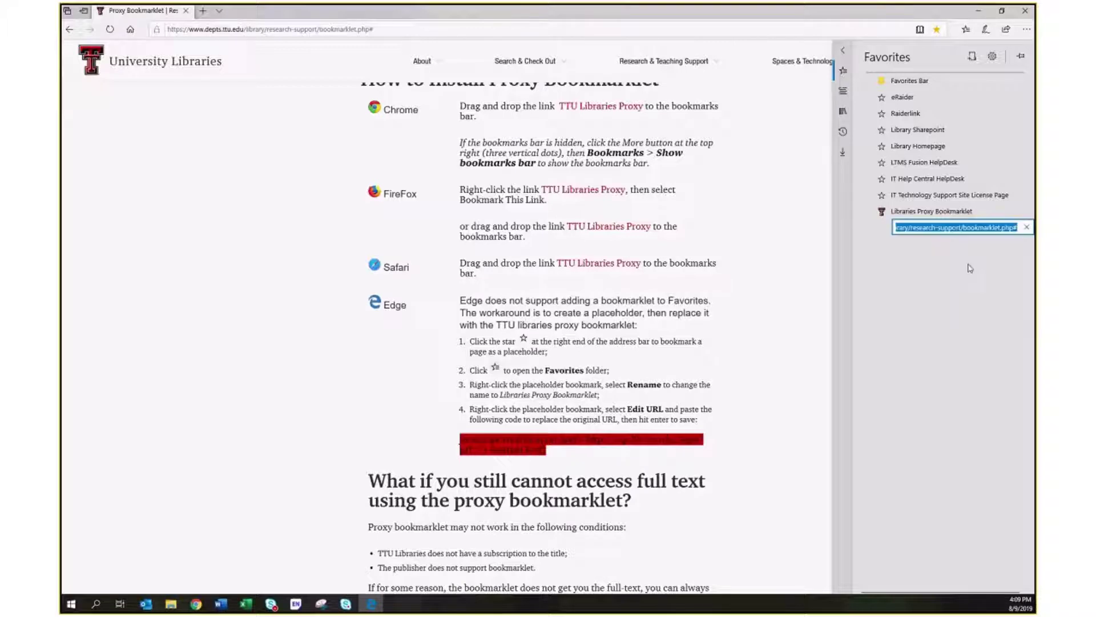
key(ctrl+v)
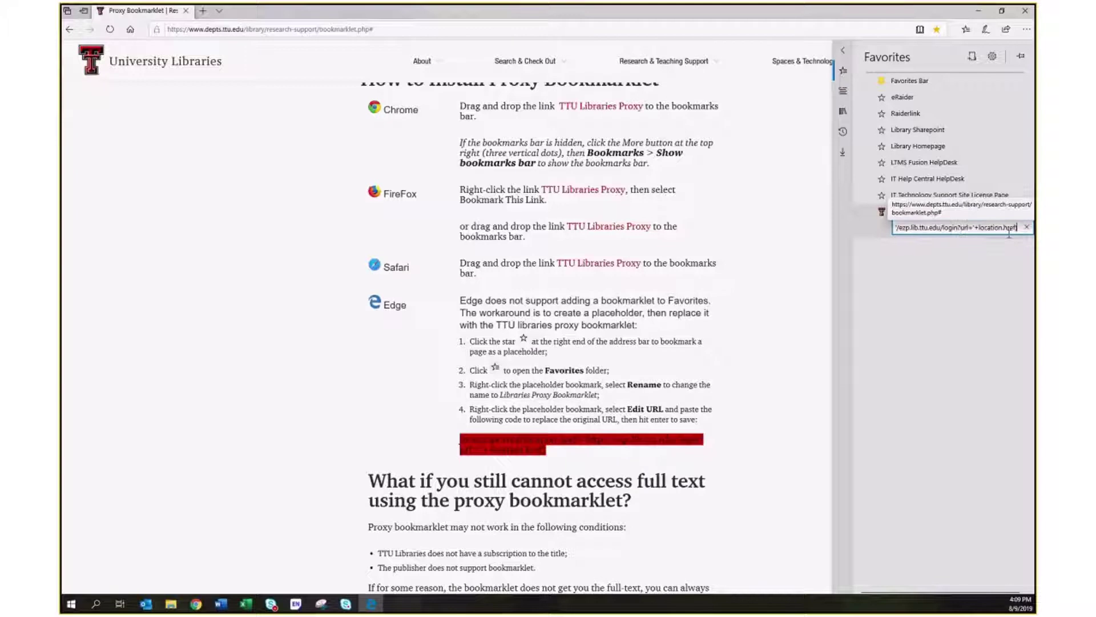
key(Return)
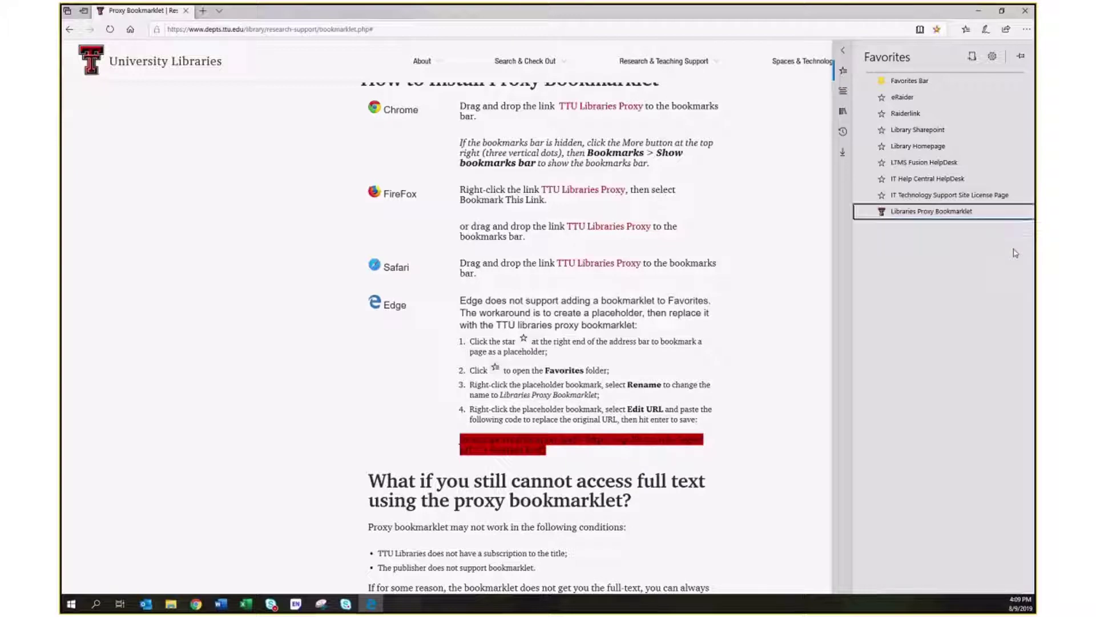
mouse_move(943, 217)
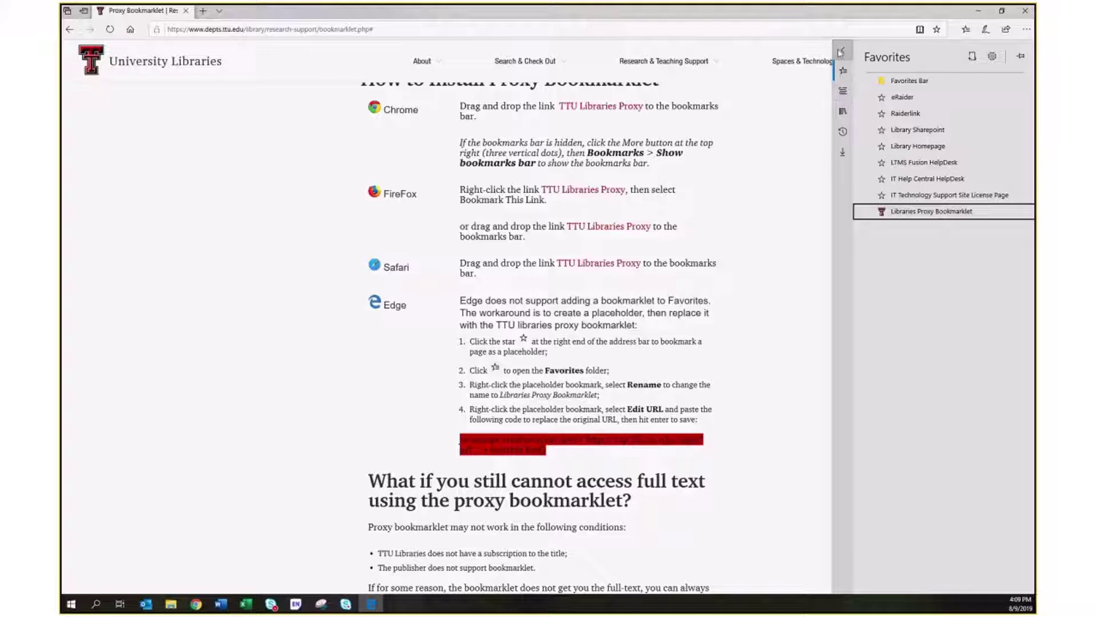
Close the favorites list, deselect the code on the page, and open a blank new tab.
click(842, 51)
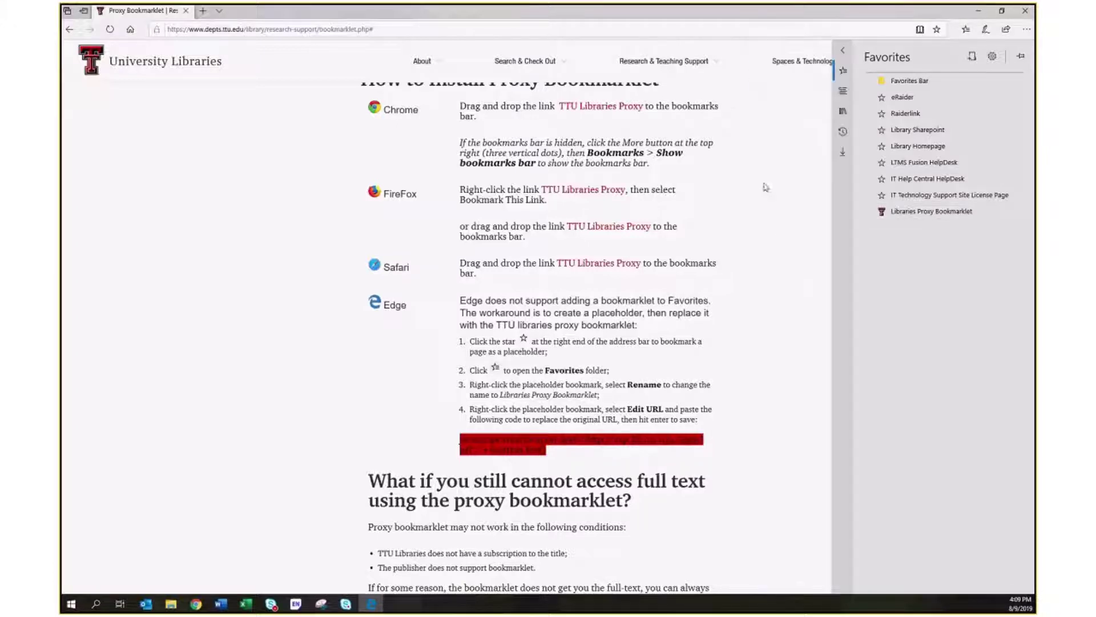
click(781, 229)
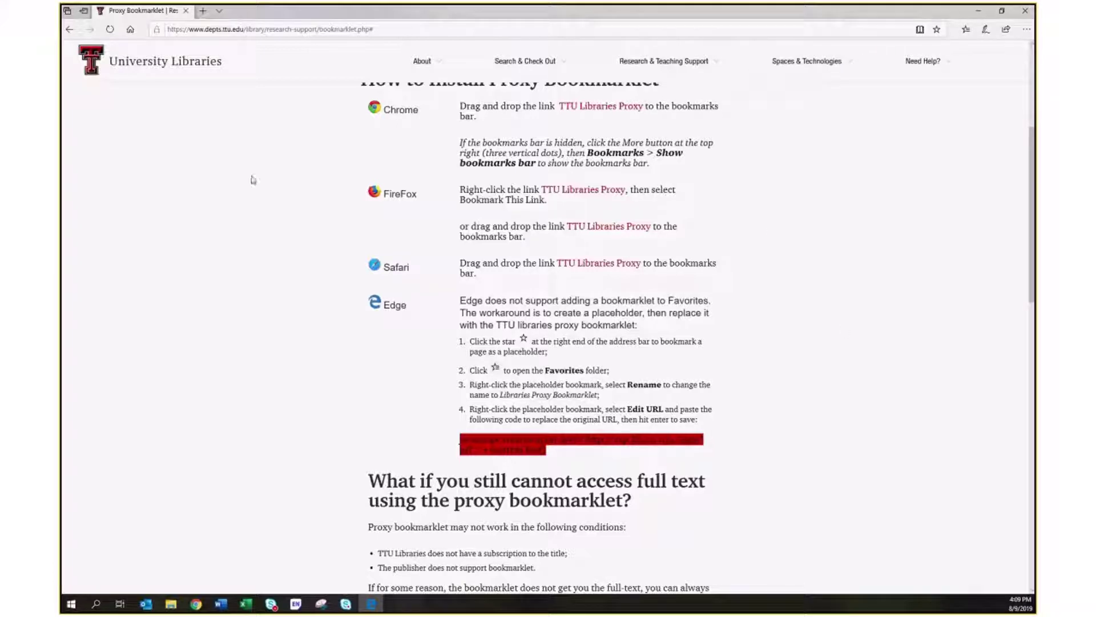
click(207, 169)
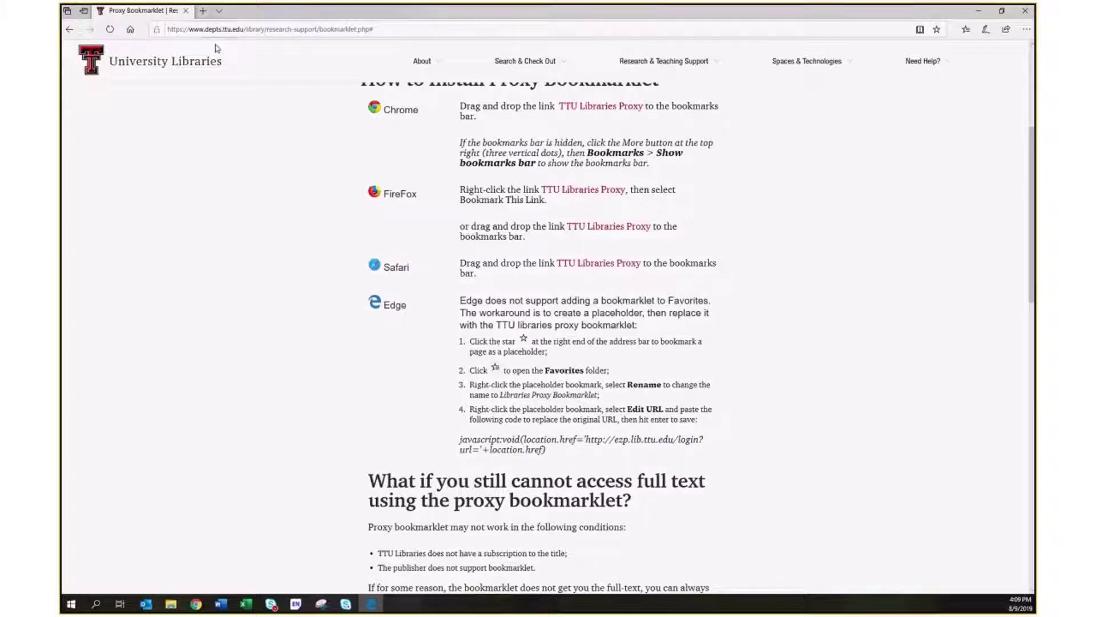
click(202, 11)
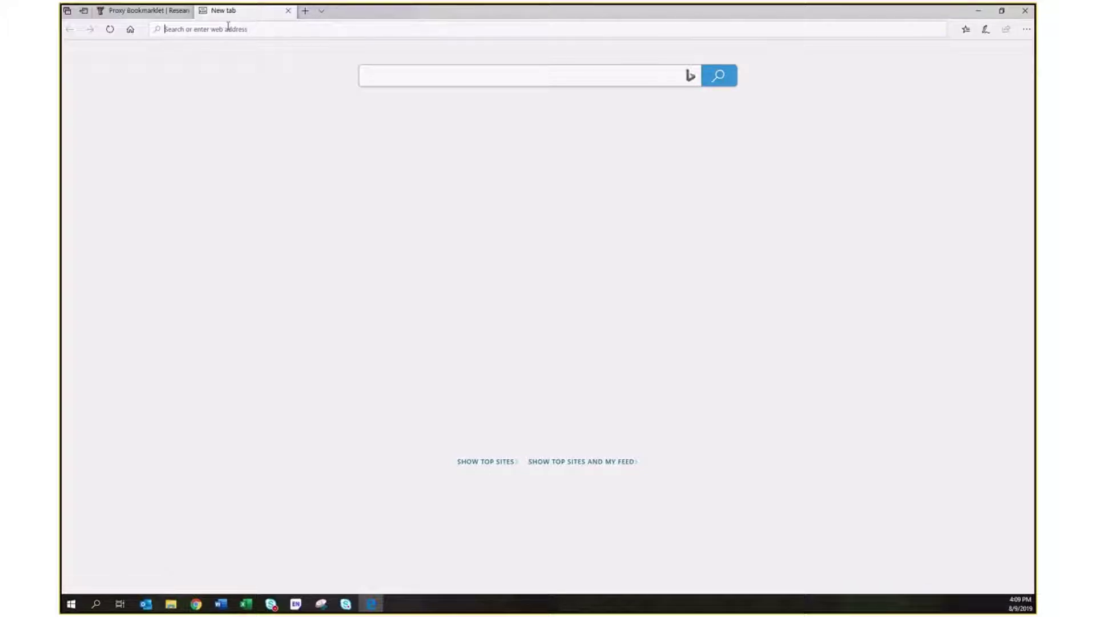
Search Google for 'research fine motor skills' and go to the second page of results.
text(resea)
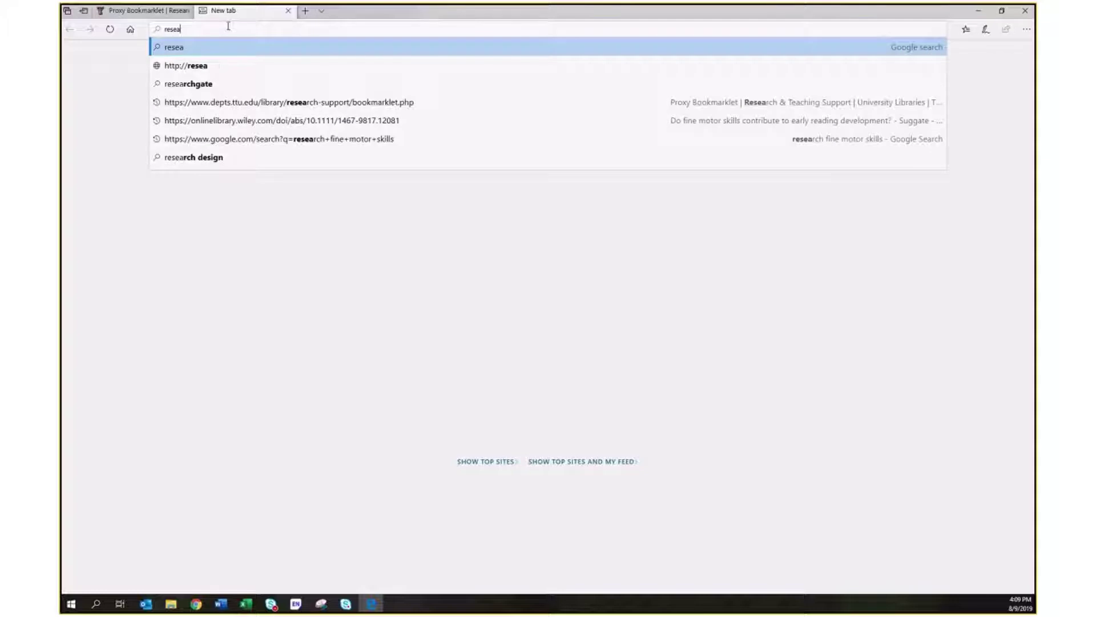
text(rch )
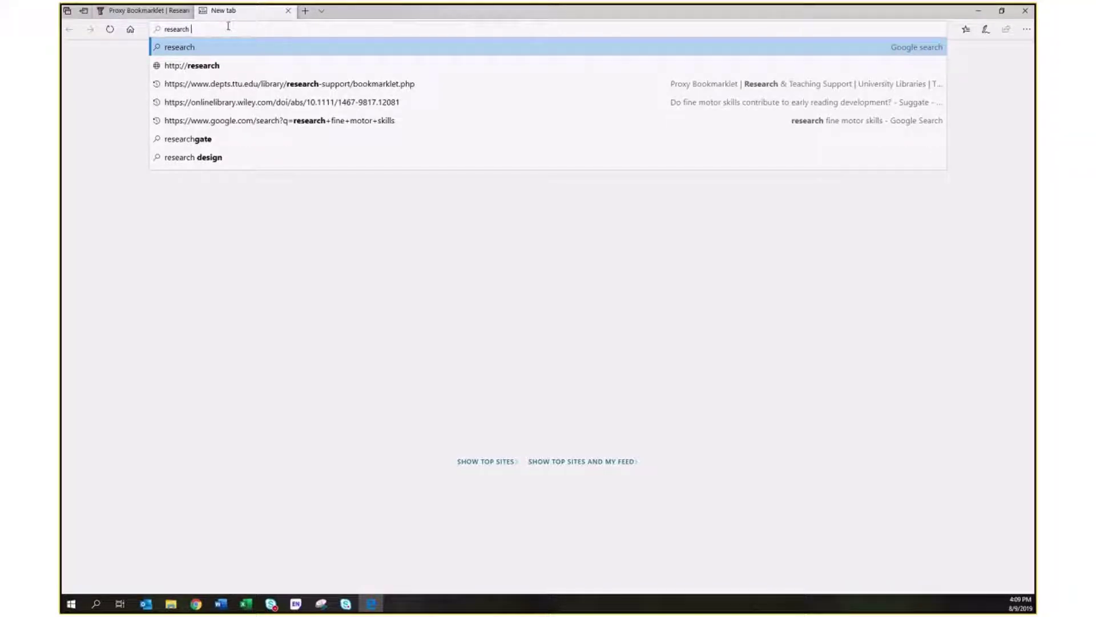
text(fine motor sk)
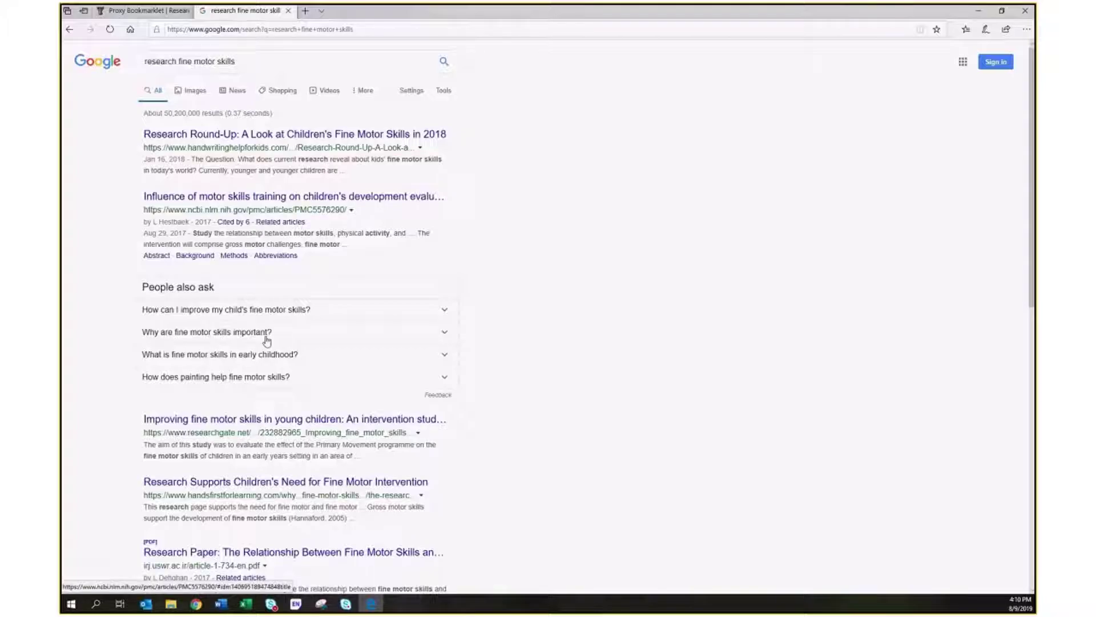
scroll(283, 444, down, 1)
scroll(283, 444, down, 2)
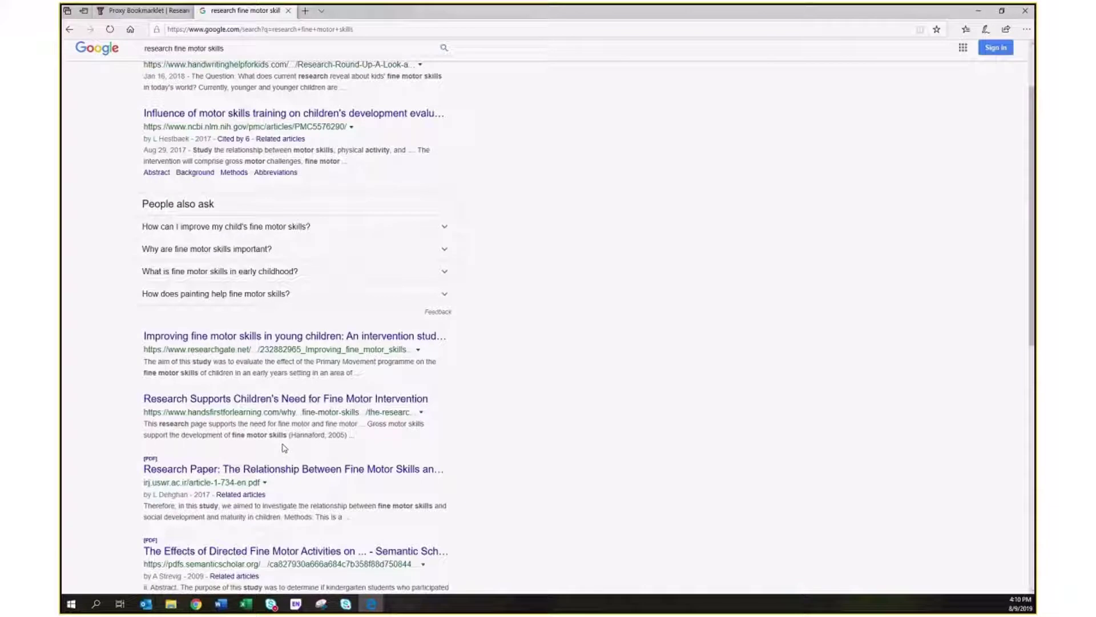
scroll(284, 447, down, 3)
scroll(284, 448, down, 2)
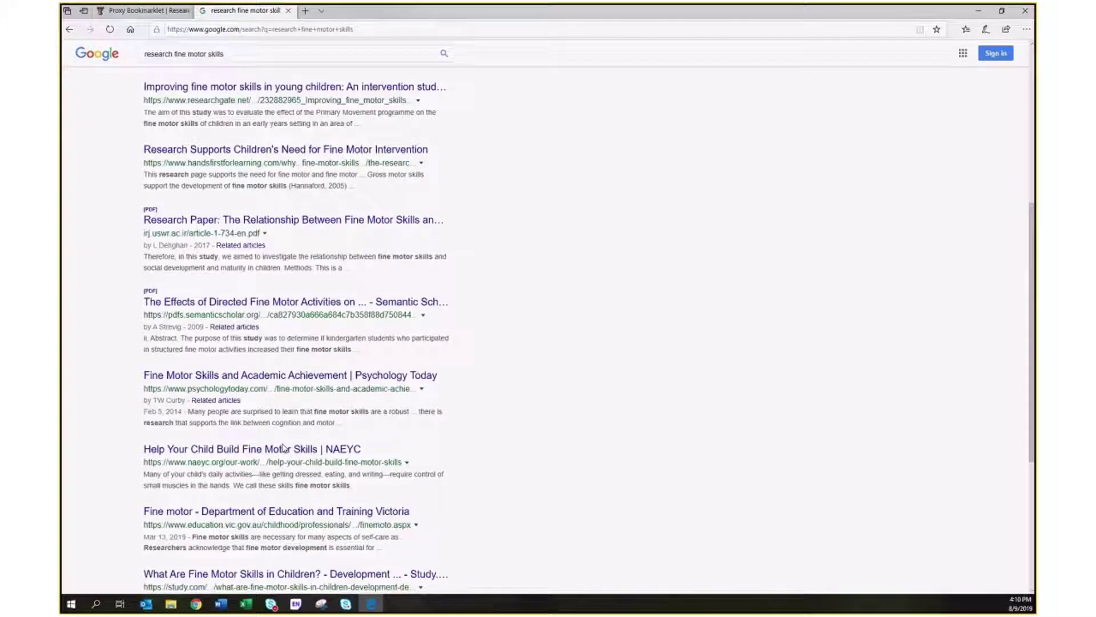
scroll(283, 448, down, 2)
scroll(284, 447, down, 3)
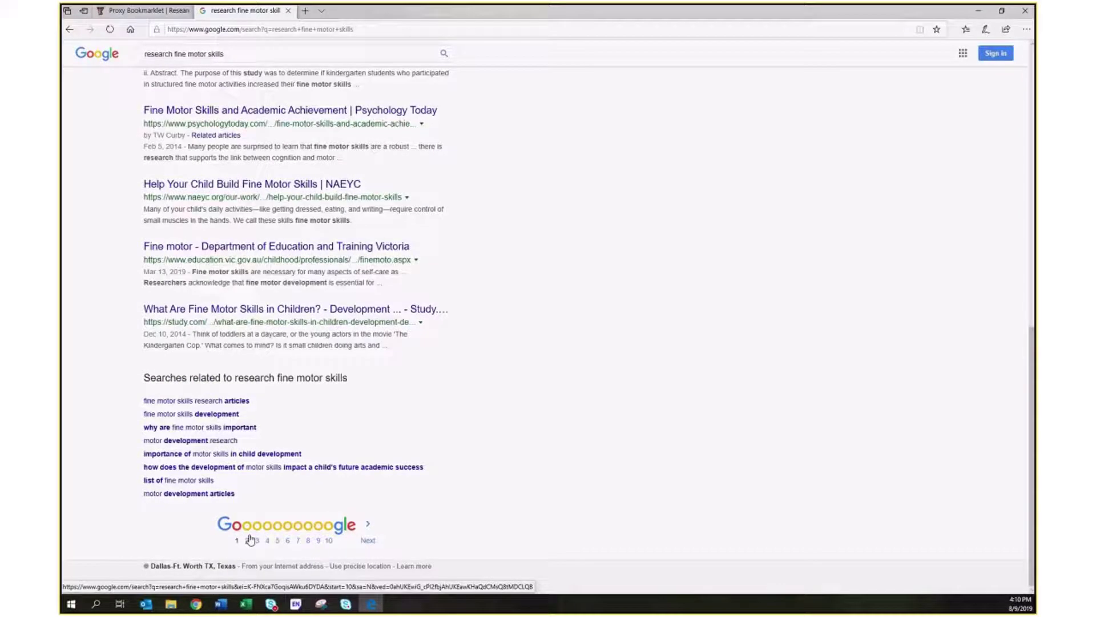
click(249, 539)
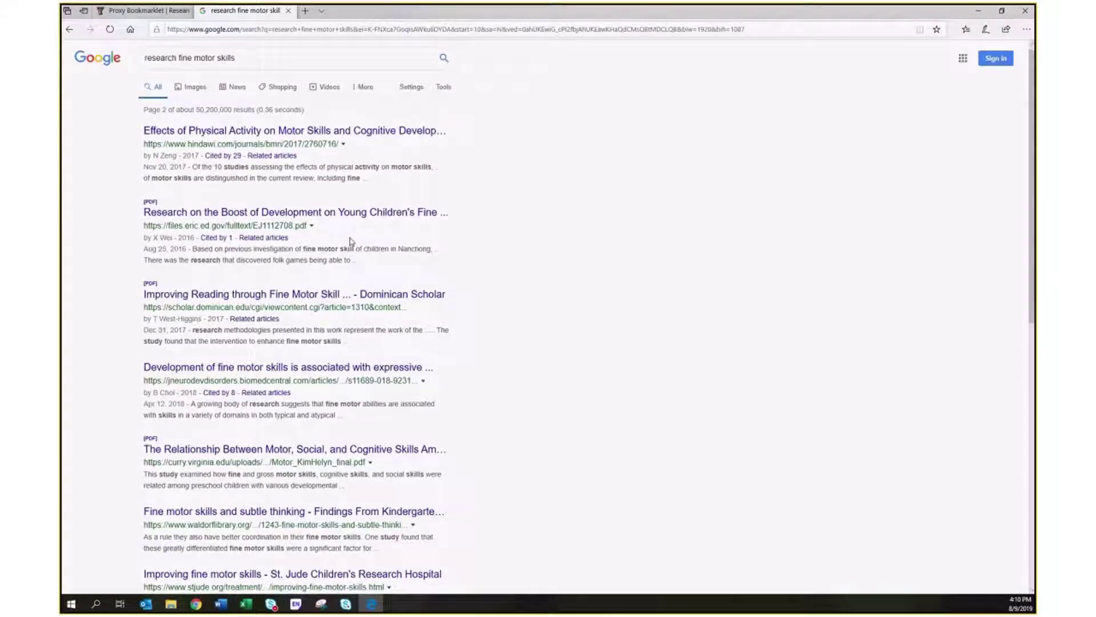
Continue to the third page of the 'research fine motor skills' results.
scroll(350, 242, down, 3)
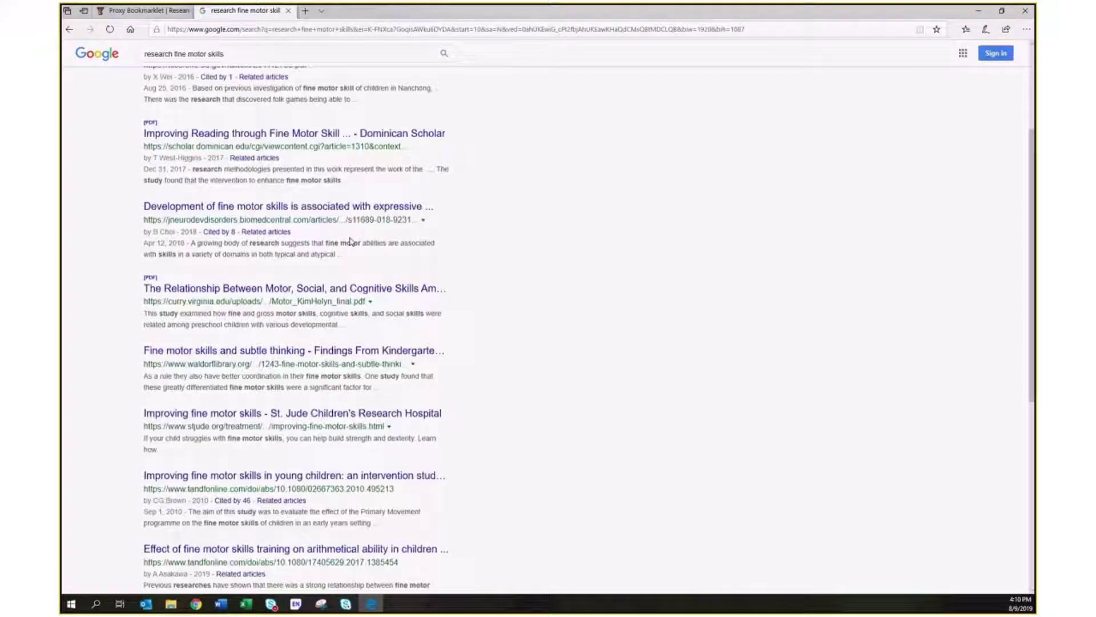
scroll(350, 241, down, 2)
scroll(350, 241, down, 1)
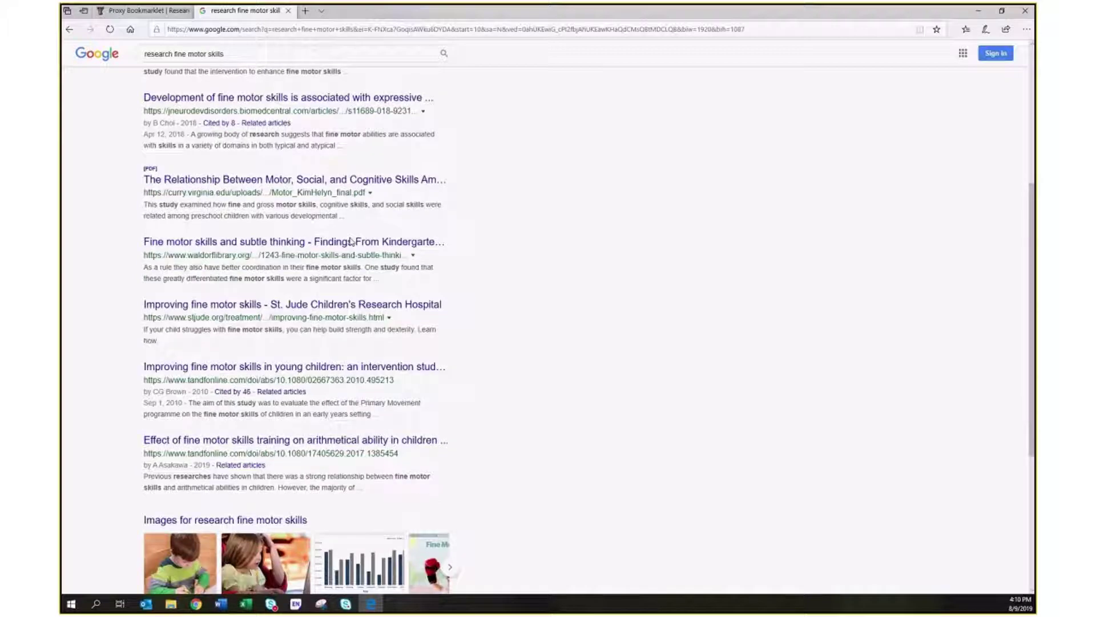
scroll(351, 241, down, 3)
scroll(351, 242, down, 2)
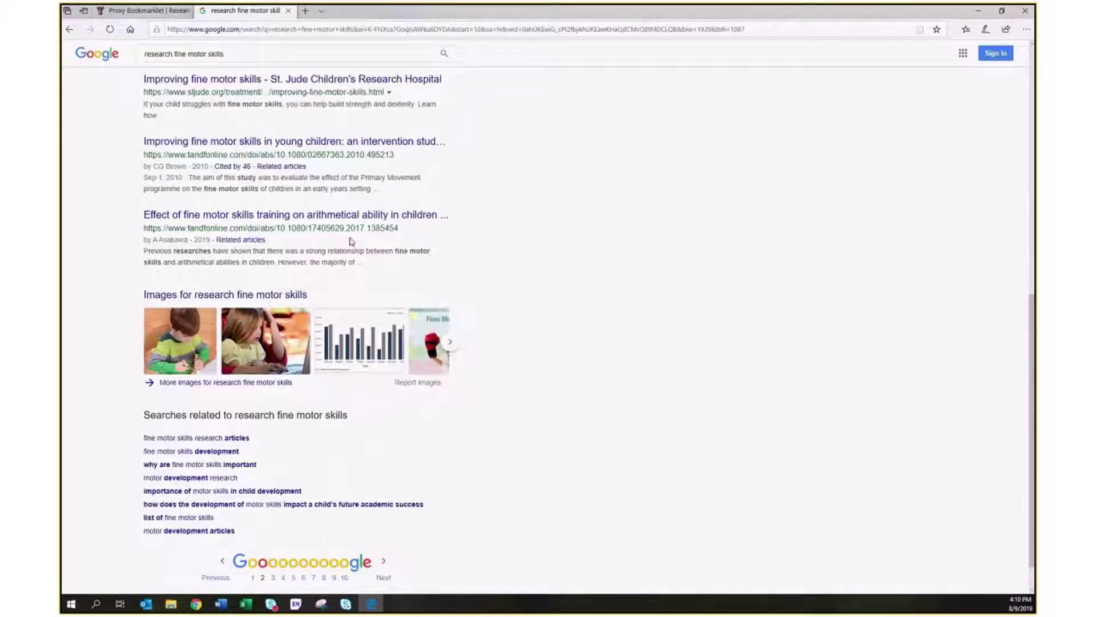
click(273, 578)
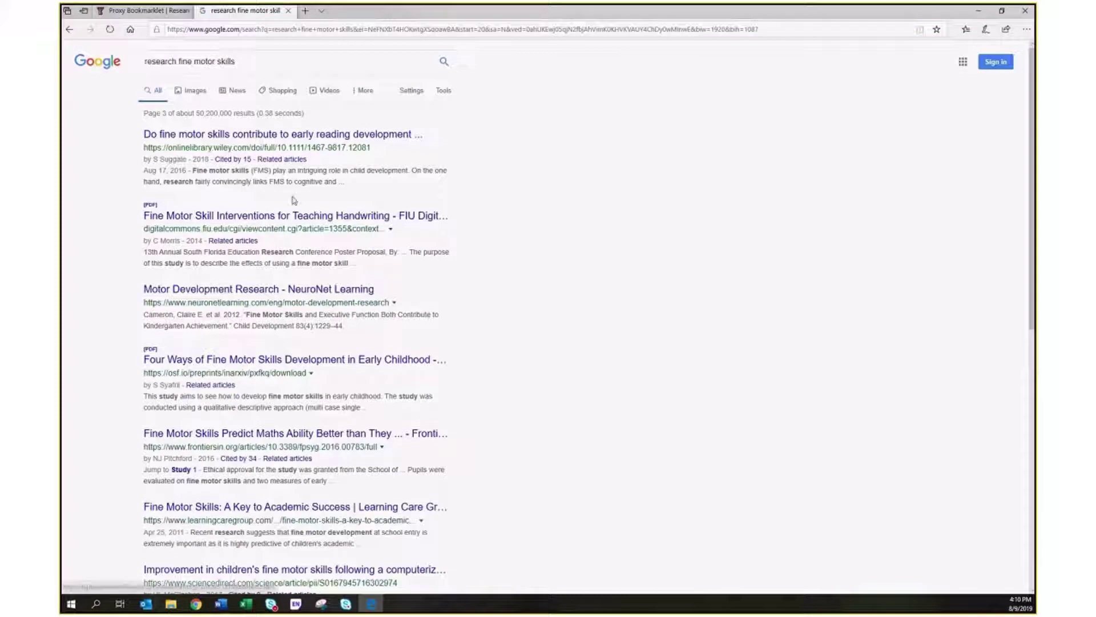
Open the Wiley article 'Do fine motor skills contribute to early reading development?' and run the proxy favorite on it.
click(292, 142)
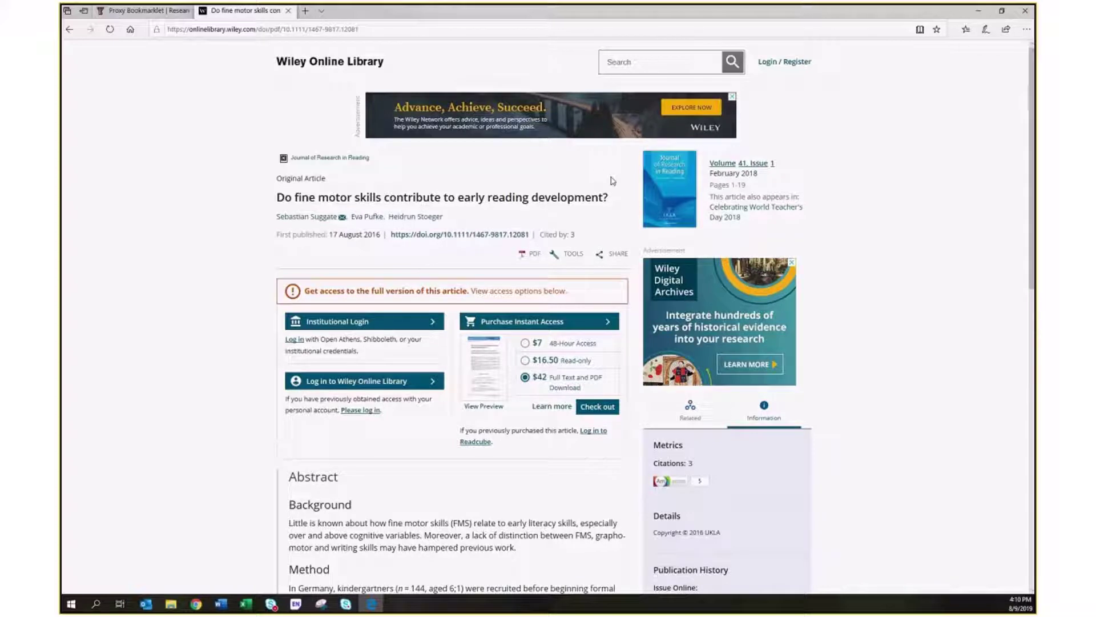
click(965, 31)
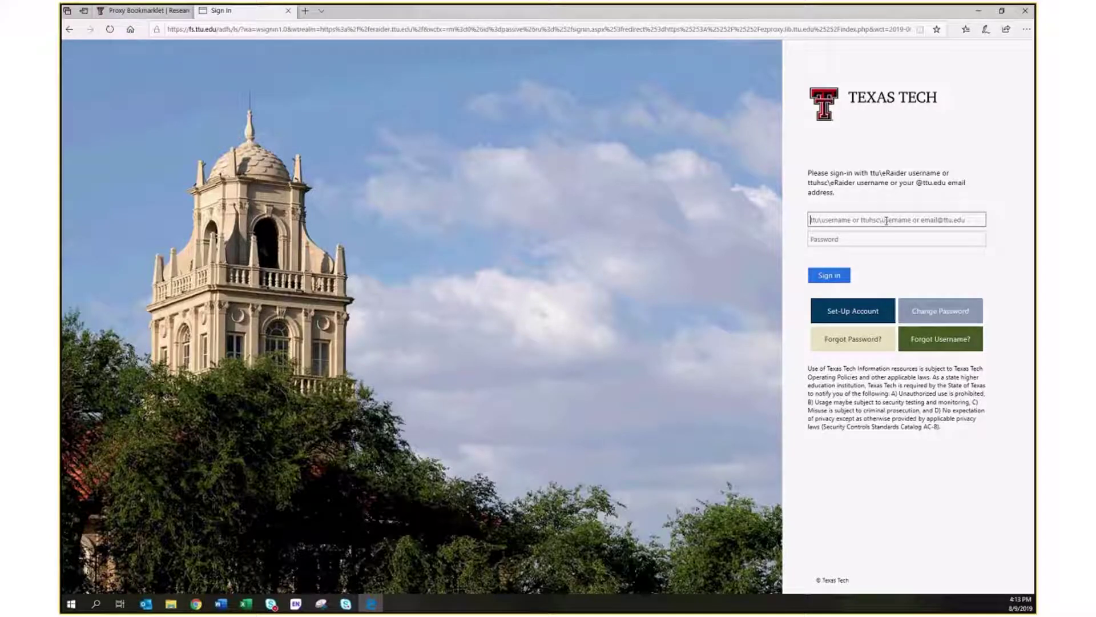
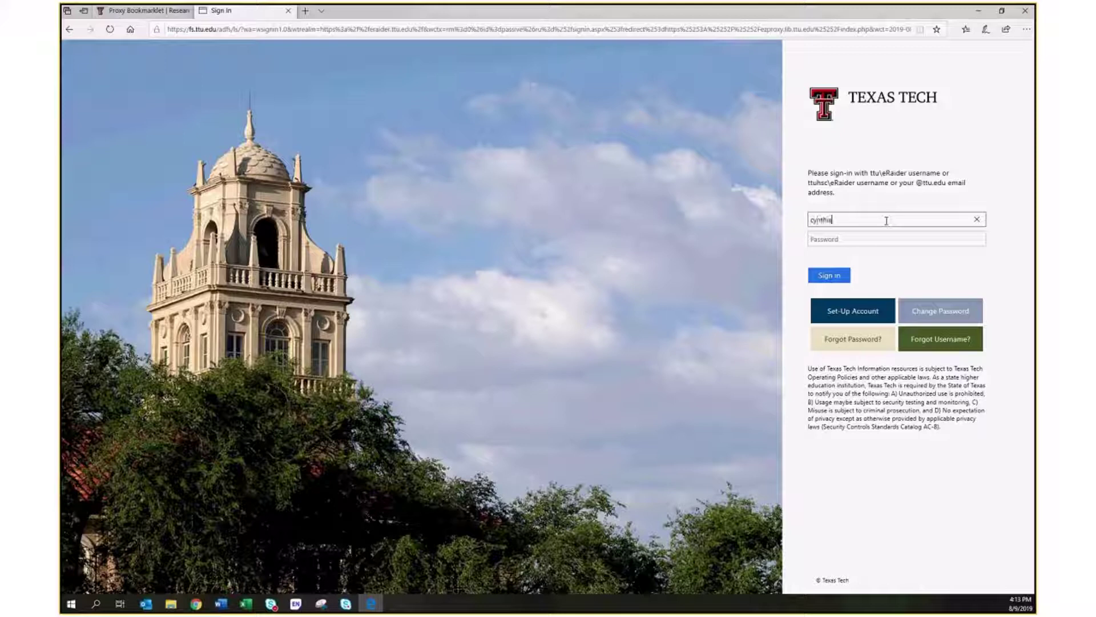
Sign in to Texas Tech with the eRaider e-mail address and password.
key(Tab)
text(********)
key(Return)
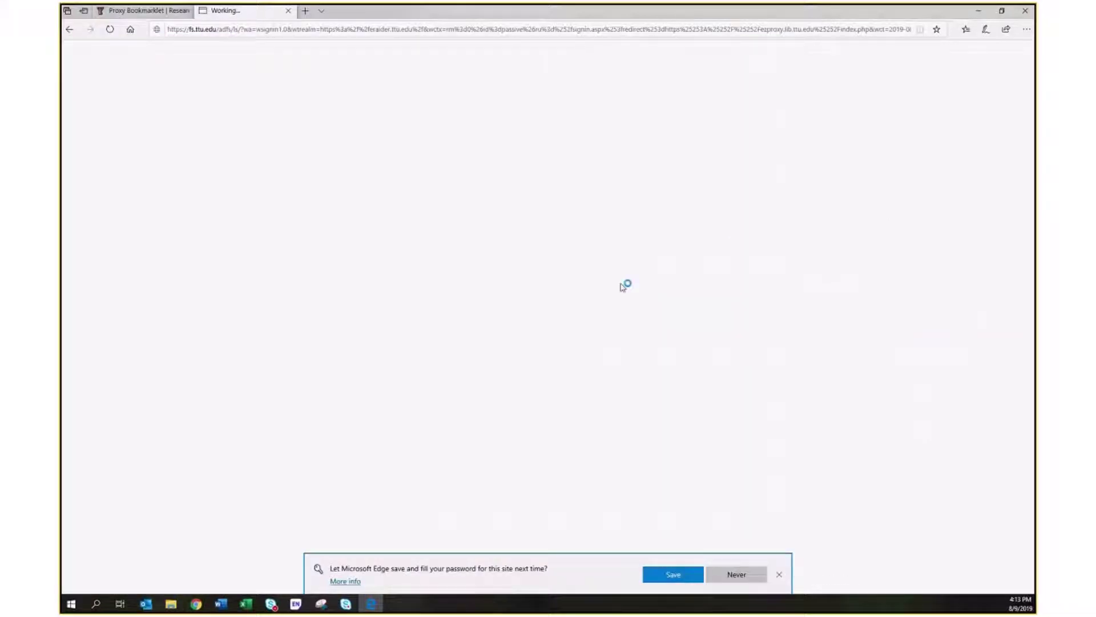